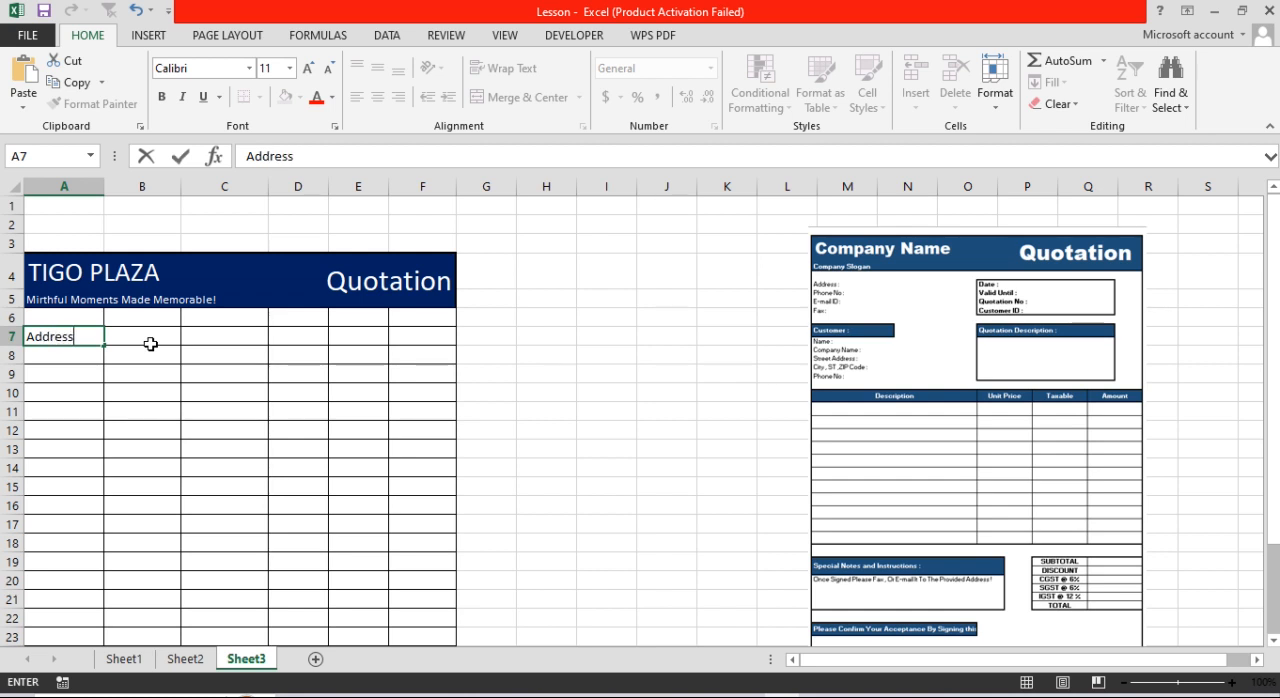
Step: Complete the label "Address:" in cell A7 and enter "Phone No:" in A8 below it
{"action": "key", "text": "Return"}
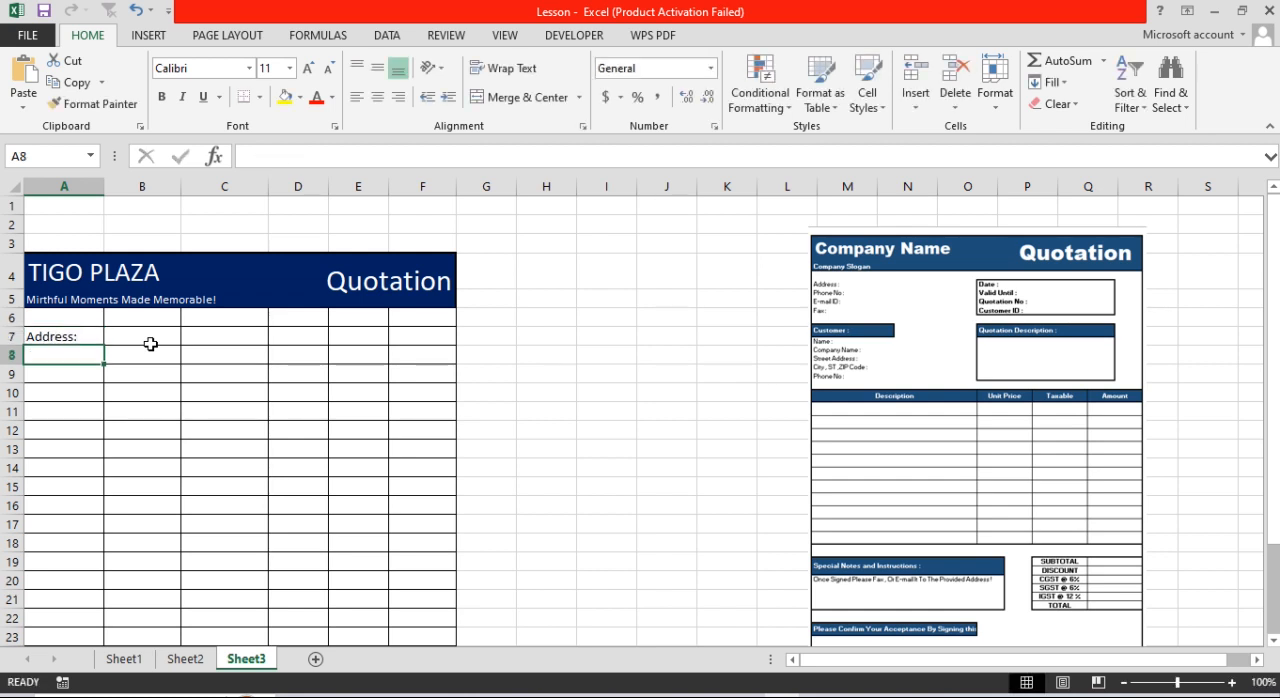
{"action": "type", "text": "Phone"}
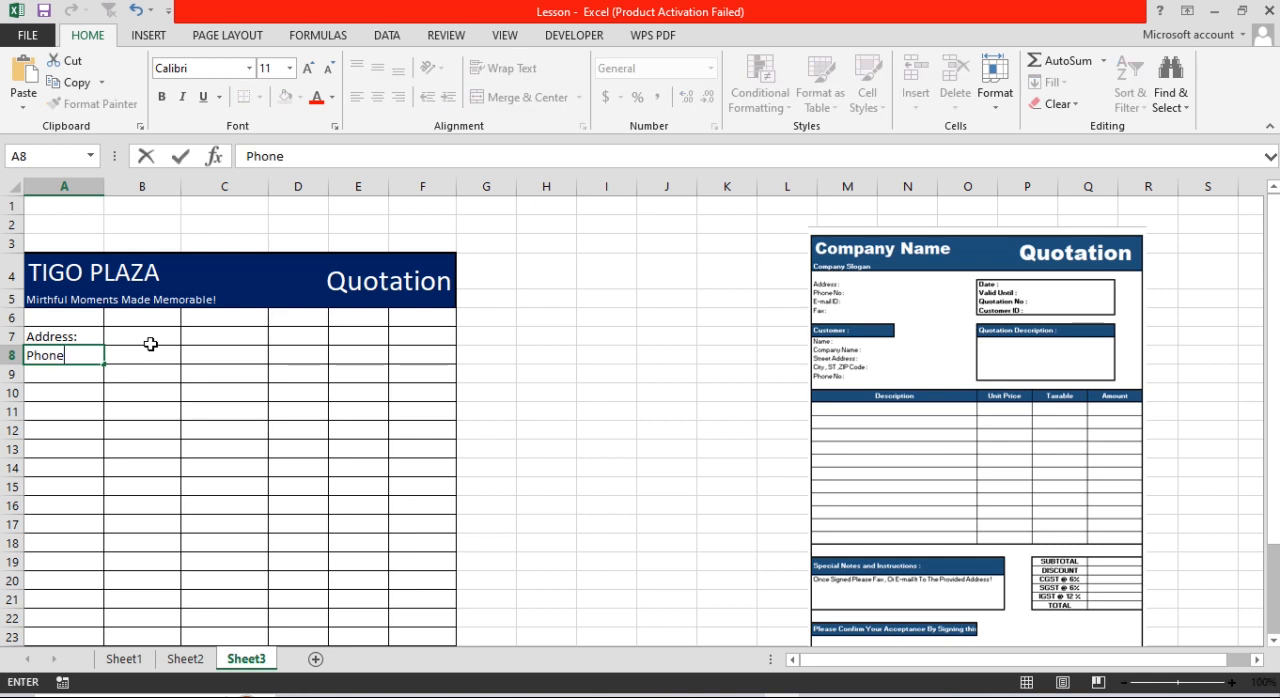
{"action": "type", "text": " No:"}
{"action": "key", "text": "Return"}
Step: Add the company contact labels "E-mail ID:" in cell A9 and "Fax:" in cell A10
{"action": "type", "text": "Em"}
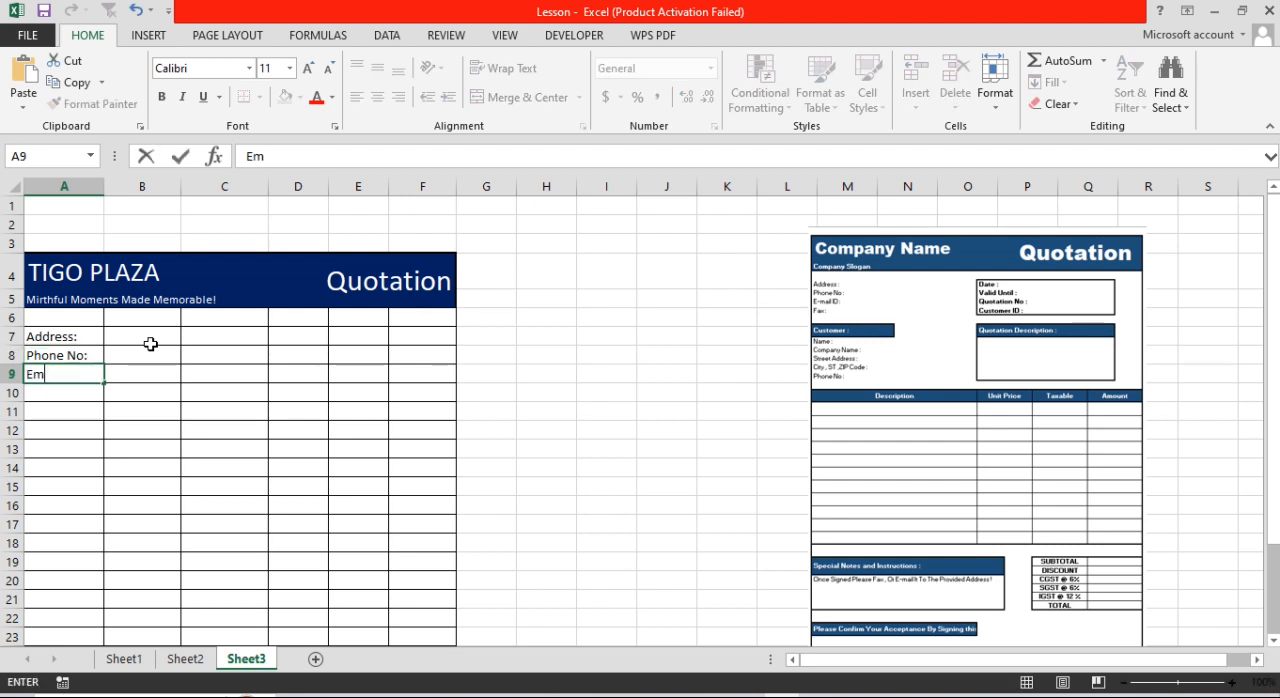
{"action": "key", "text": "BackSpace"}
{"action": "type", "text": "-mail ID:"}
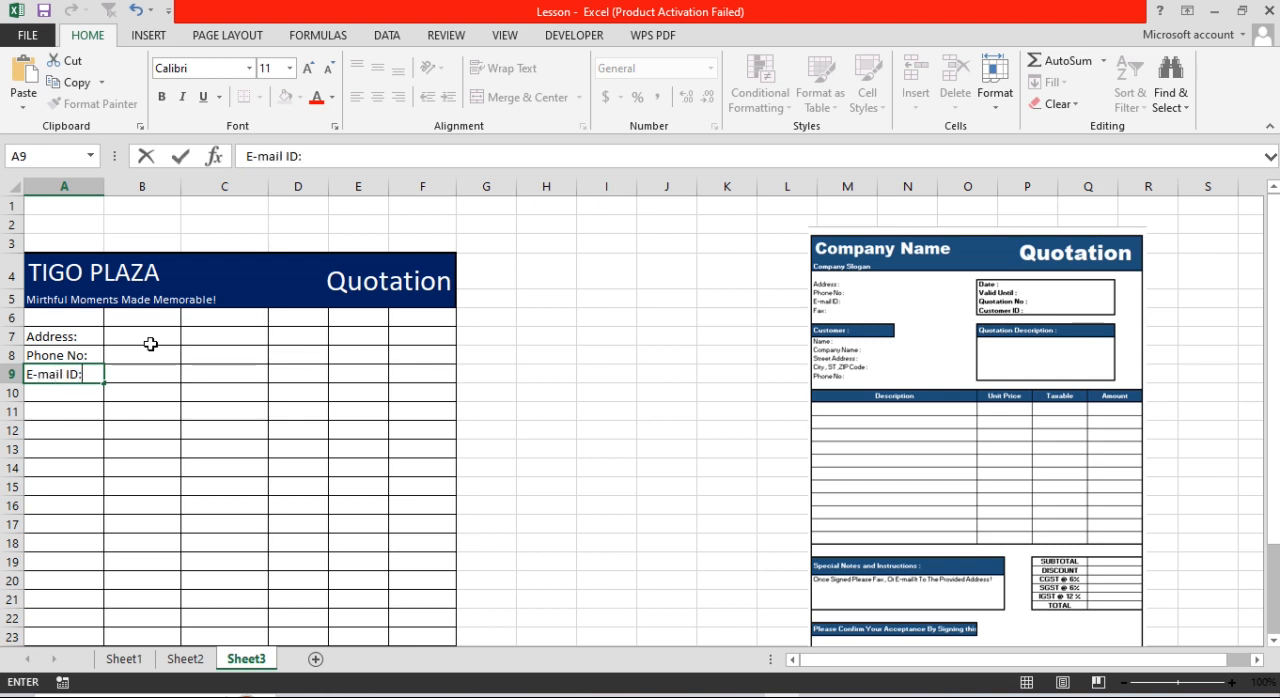
{"action": "key", "text": "Return"}
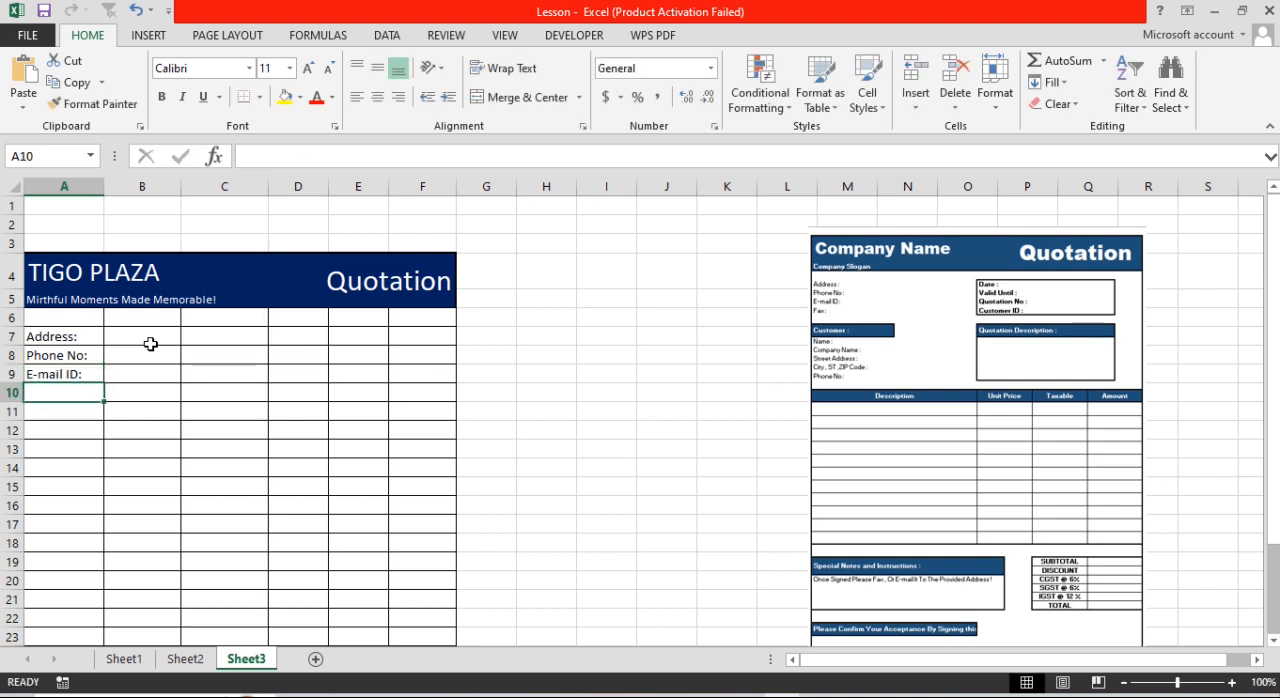
{"action": "type", "text": "Fax:"}
Step: Enter the label "Customer ID:" in cell D10, on the same row as the Fax label
{"action": "key", "text": "Tab"}
{"action": "key", "text": "Tab"}
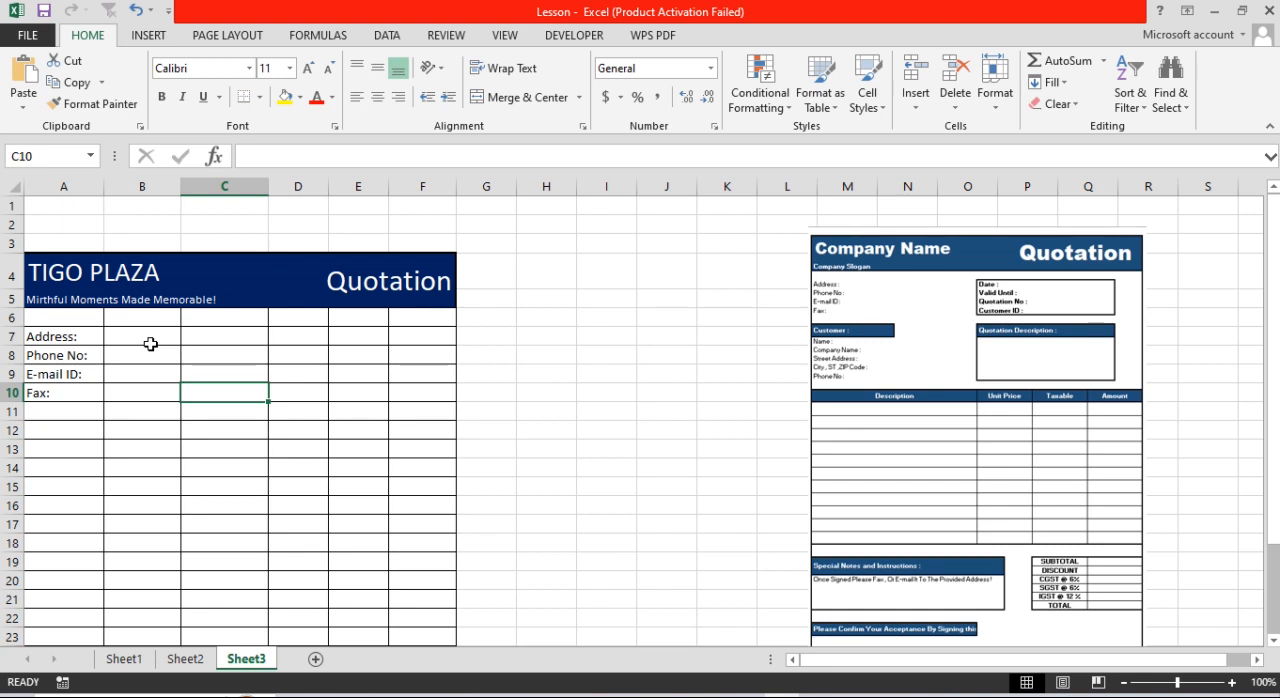
{"action": "key", "text": "Tab"}
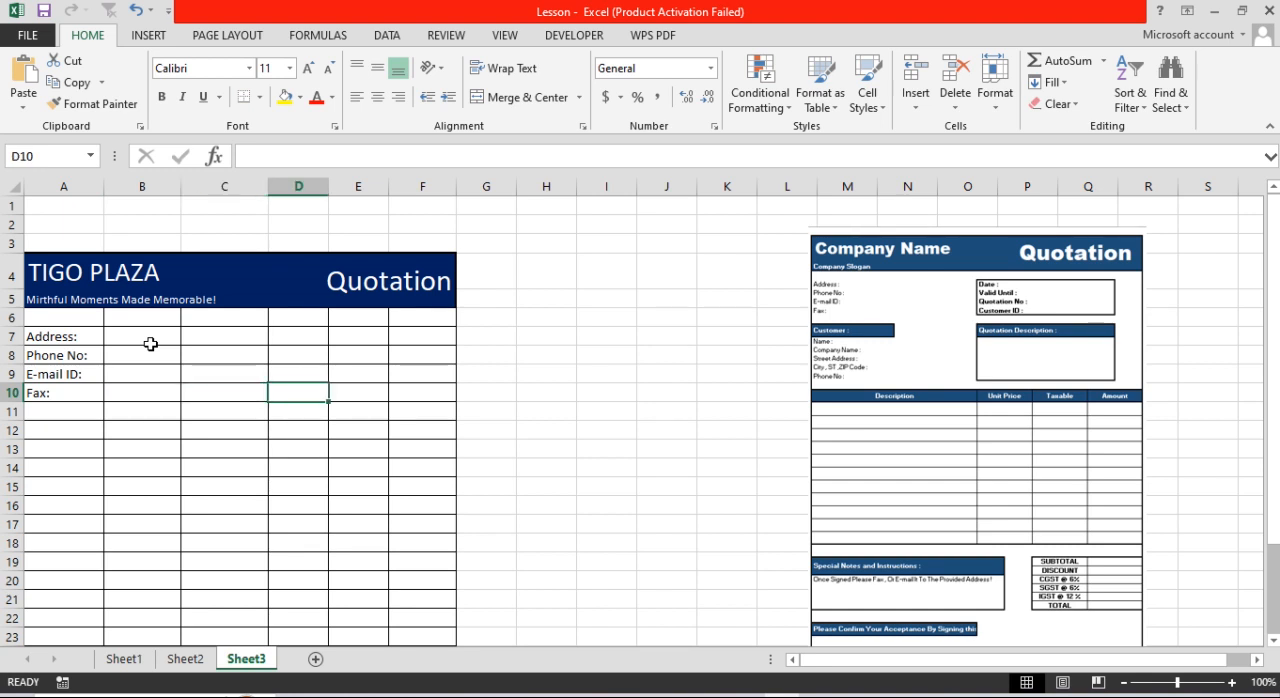
{"action": "type", "text": "C"}
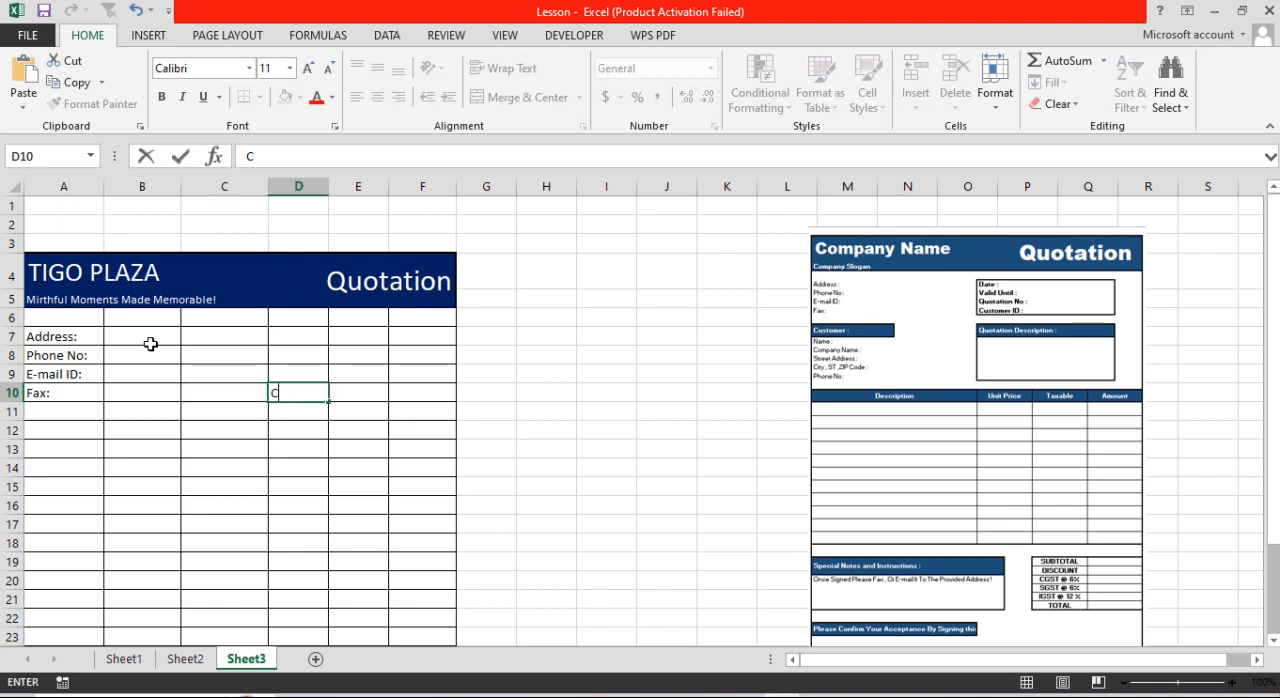
{"action": "type", "text": "ustome"}
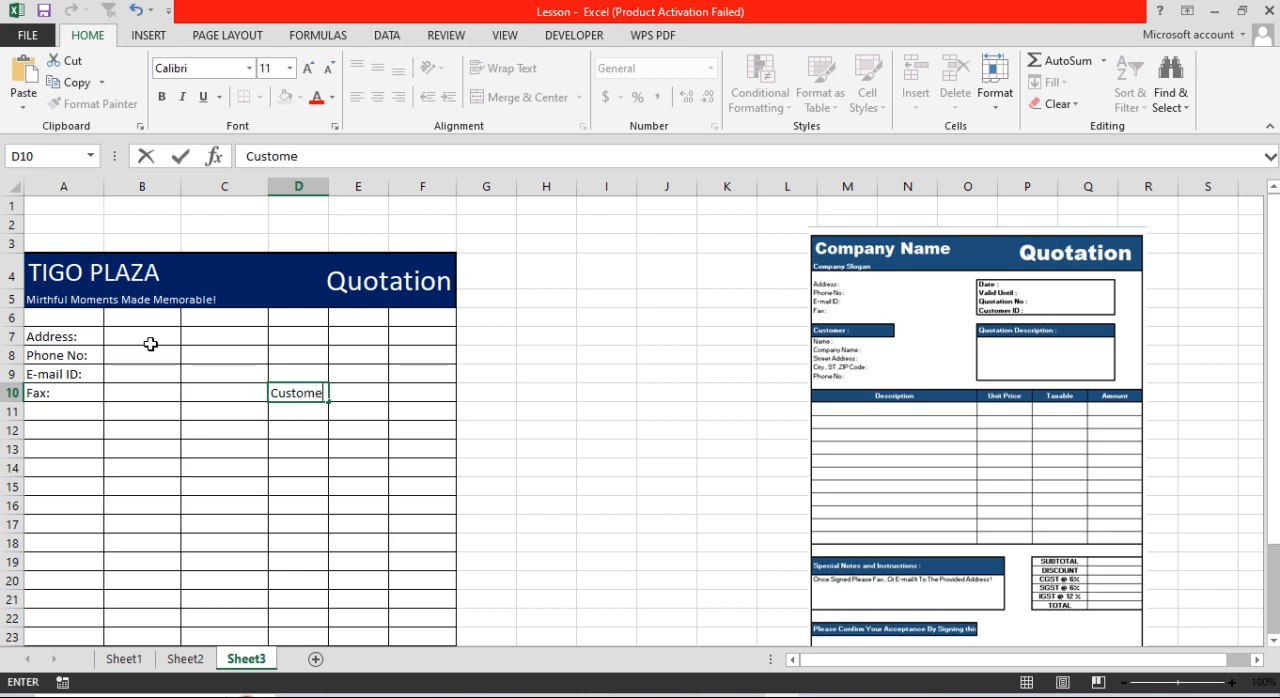
{"action": "type", "text": "r ID:"}
{"action": "key", "text": "Up"}
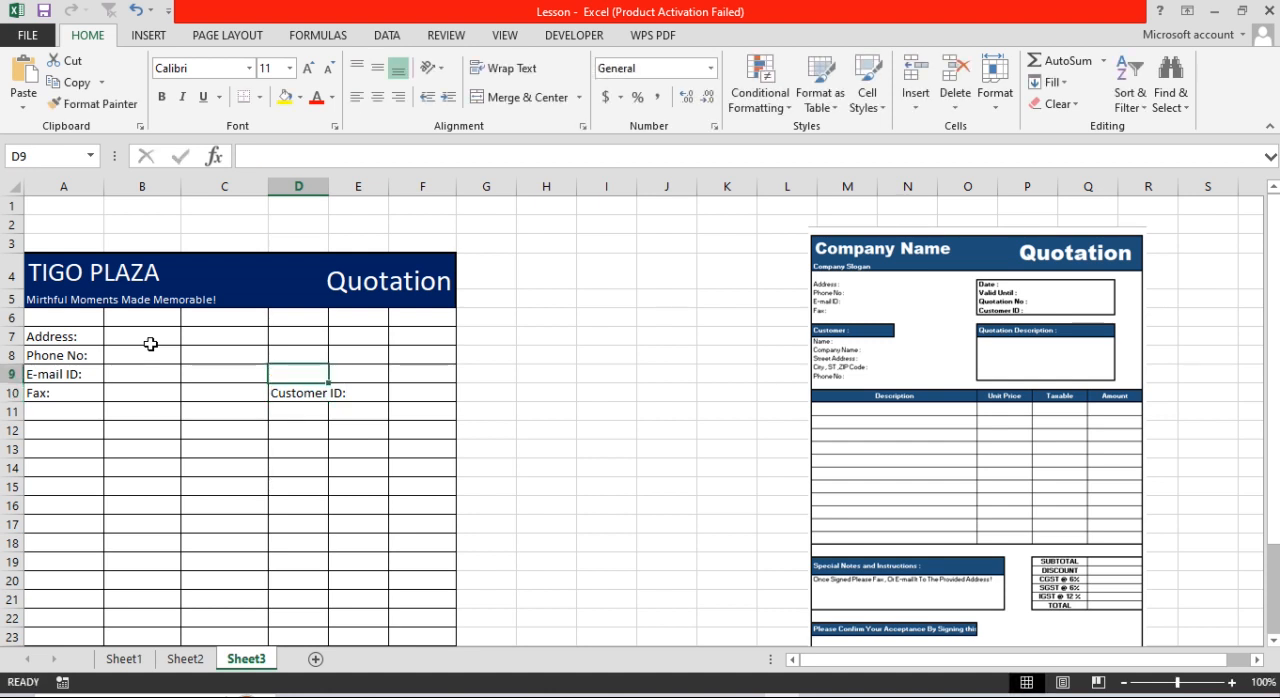
Step: Enter the label "Quotation No:" in cell D9, directly above the Customer ID label
{"action": "type", "text": "Quo"}
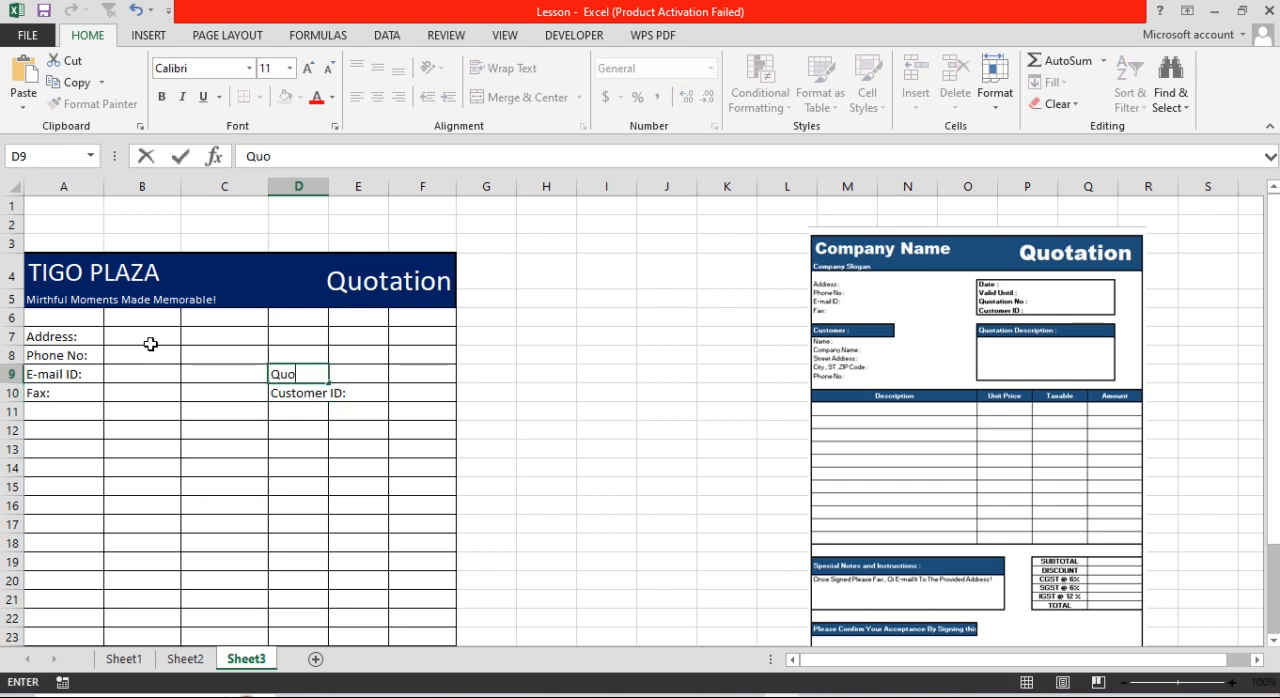
{"action": "type", "text": "tation No:"}
{"action": "key", "text": "Up"}
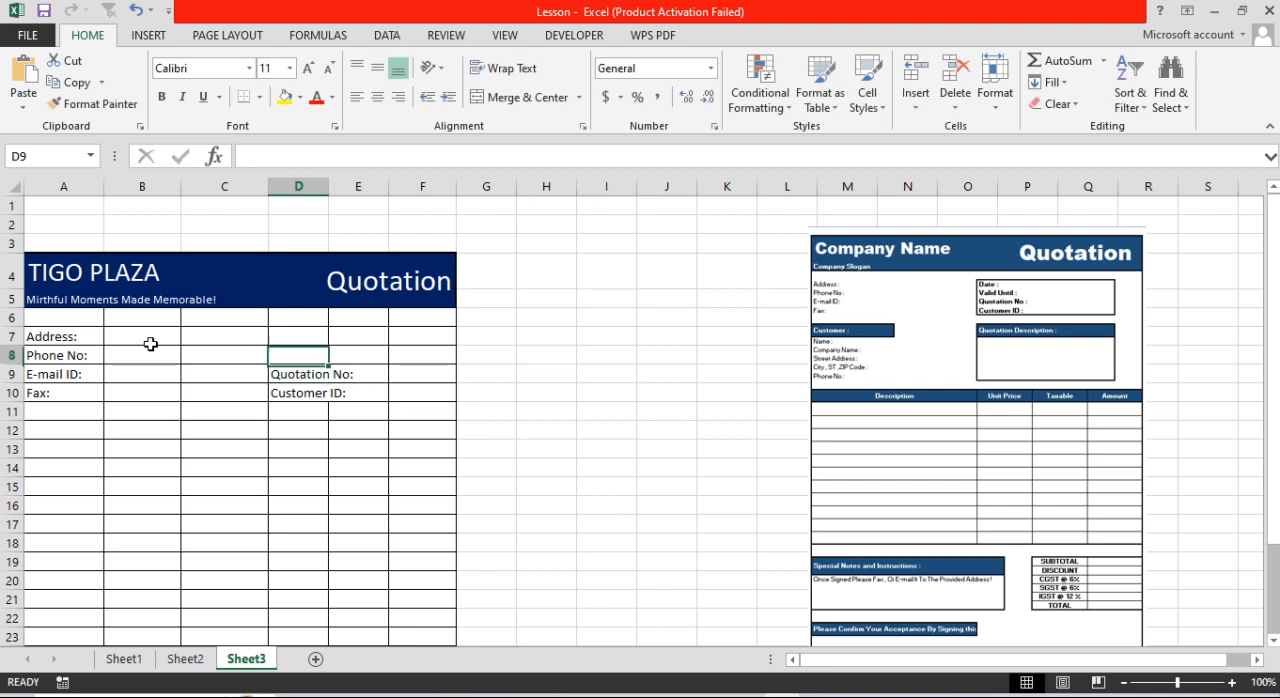
Step: Add the labels "Valid Until:" in cell D8 and "Date:" in cell D7 above the Quotation No label
{"action": "type", "text": "VA"}
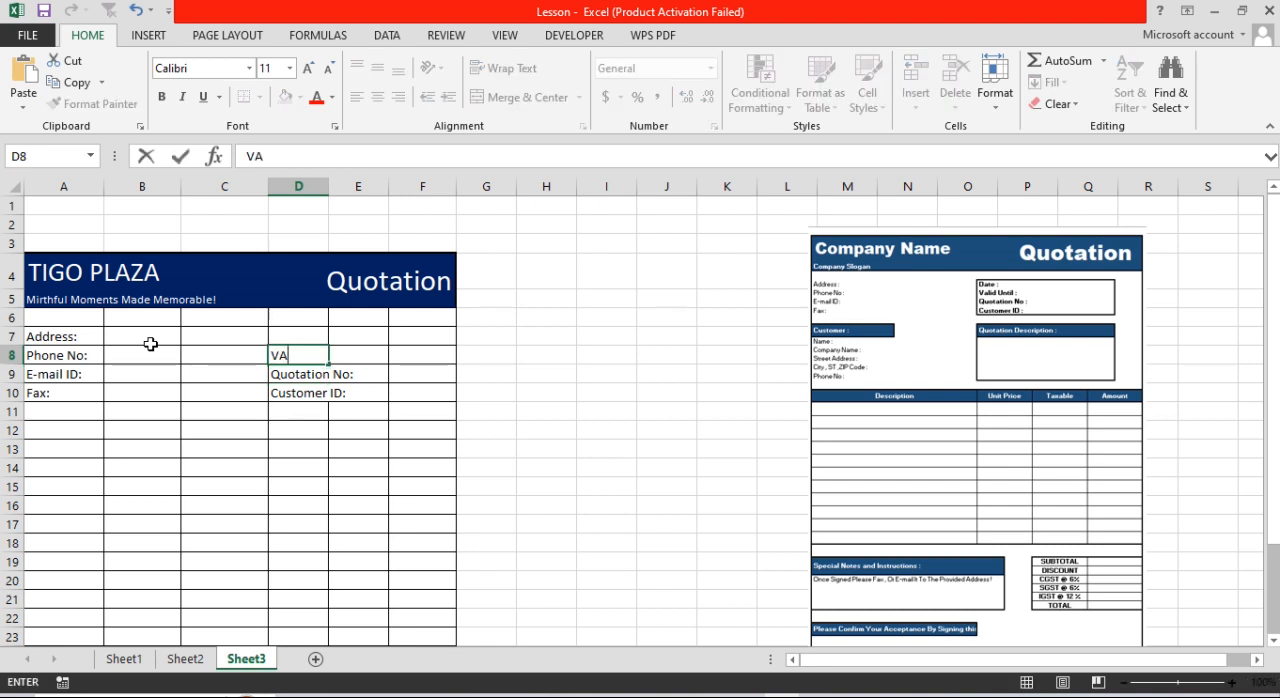
{"action": "key", "text": "BackSpace"}
{"action": "type", "text": "alid Until:"}
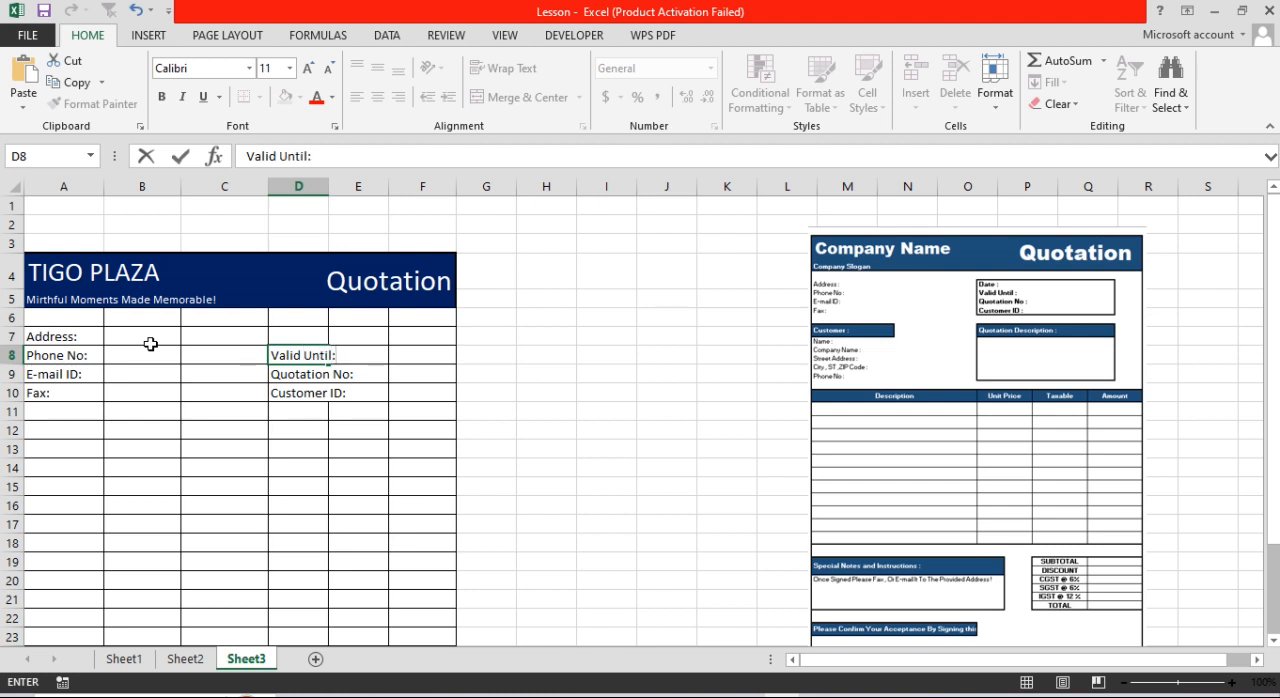
{"action": "key", "text": "Up"}
{"action": "type", "text": "Date:"}
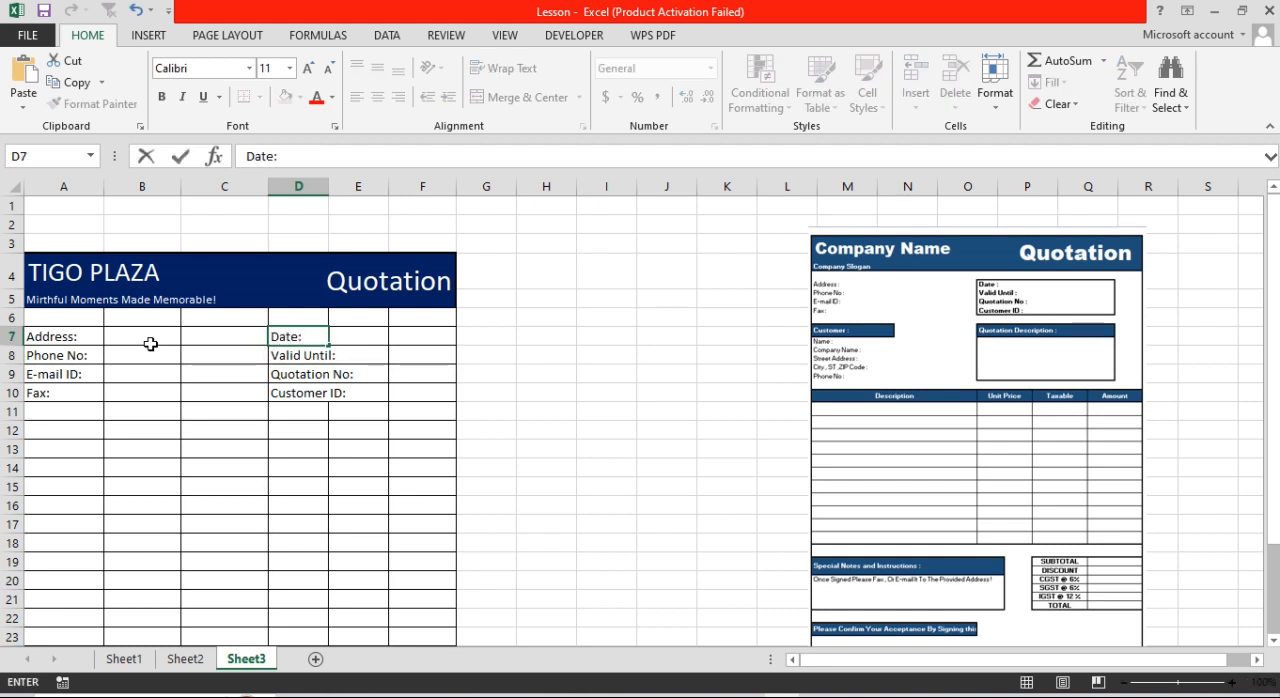
{"action": "key", "text": "Return"}
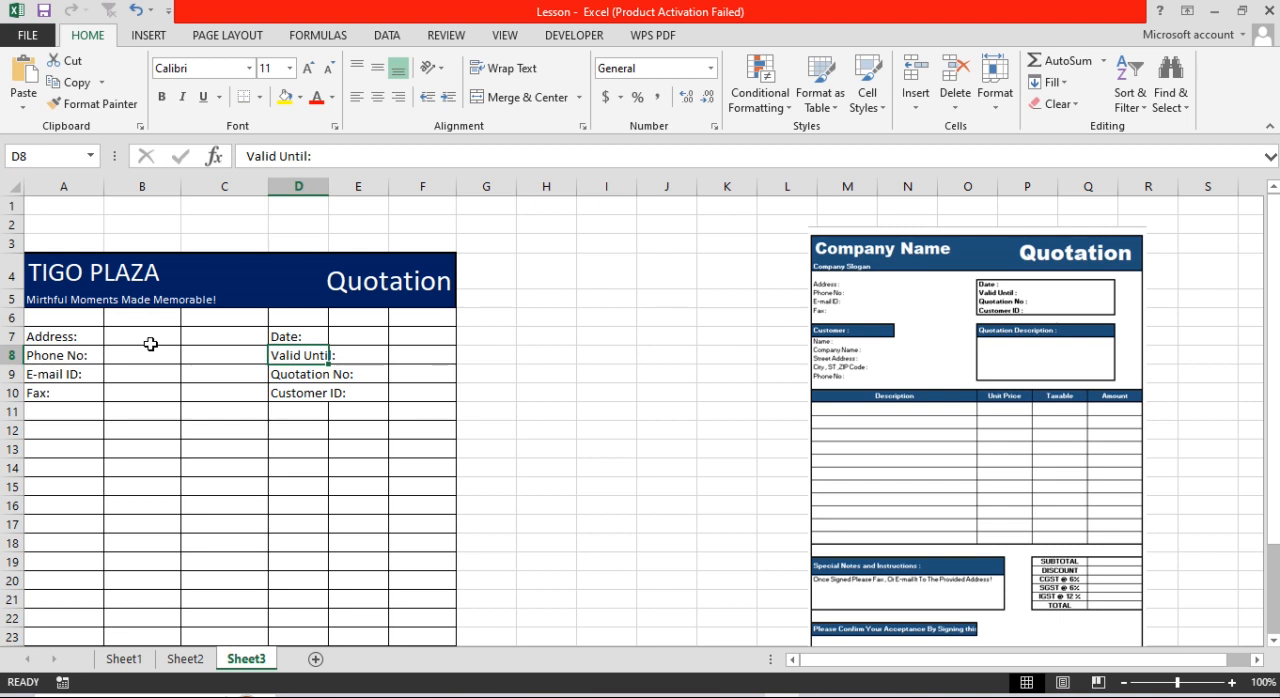
Step: Start the customer section with the heading "Customer:" in cell A12 and the label "Name:" in A13
{"action": "left_click", "coordinate": [50, 430]}
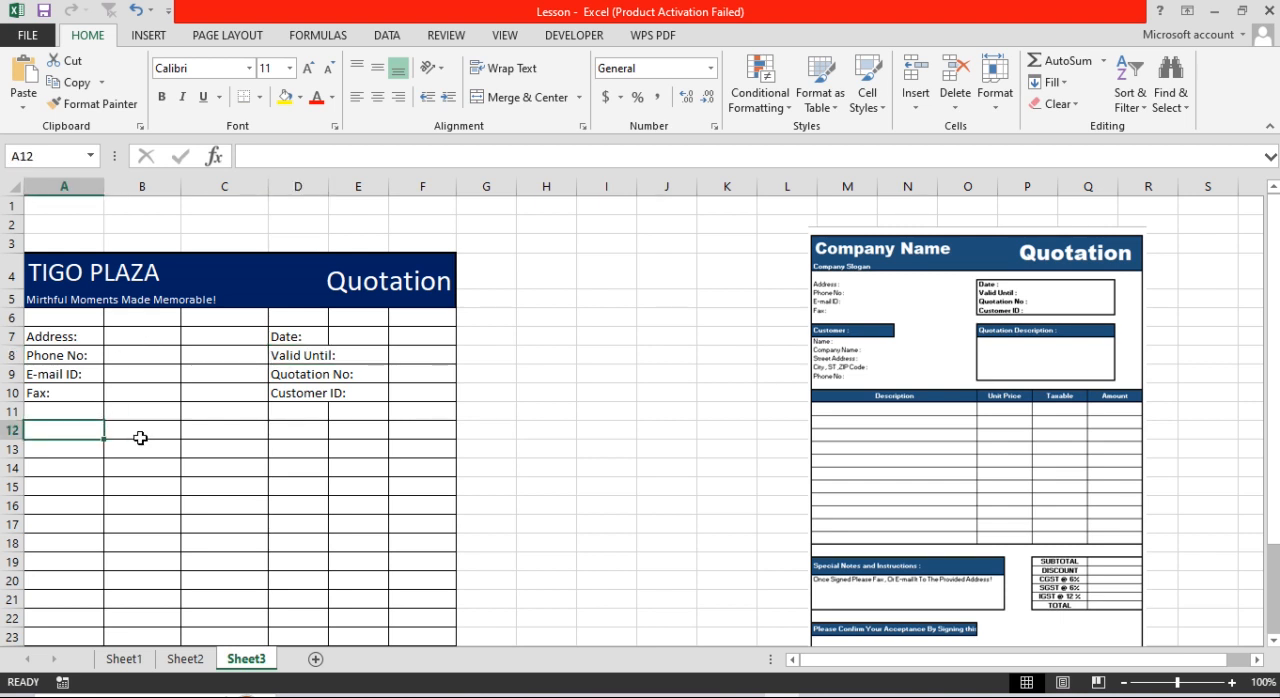
{"action": "type", "text": "C"}
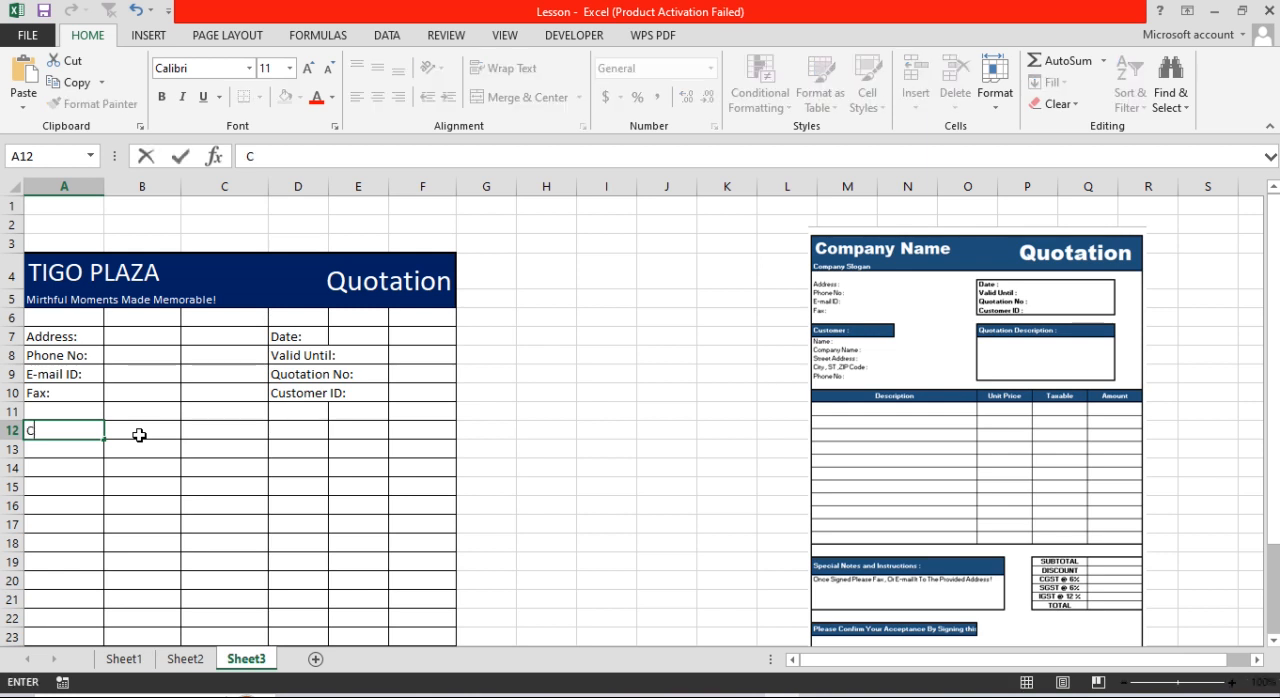
{"action": "type", "text": "ustomer:"}
{"action": "key", "text": "Return"}
{"action": "type", "text": "Name"}
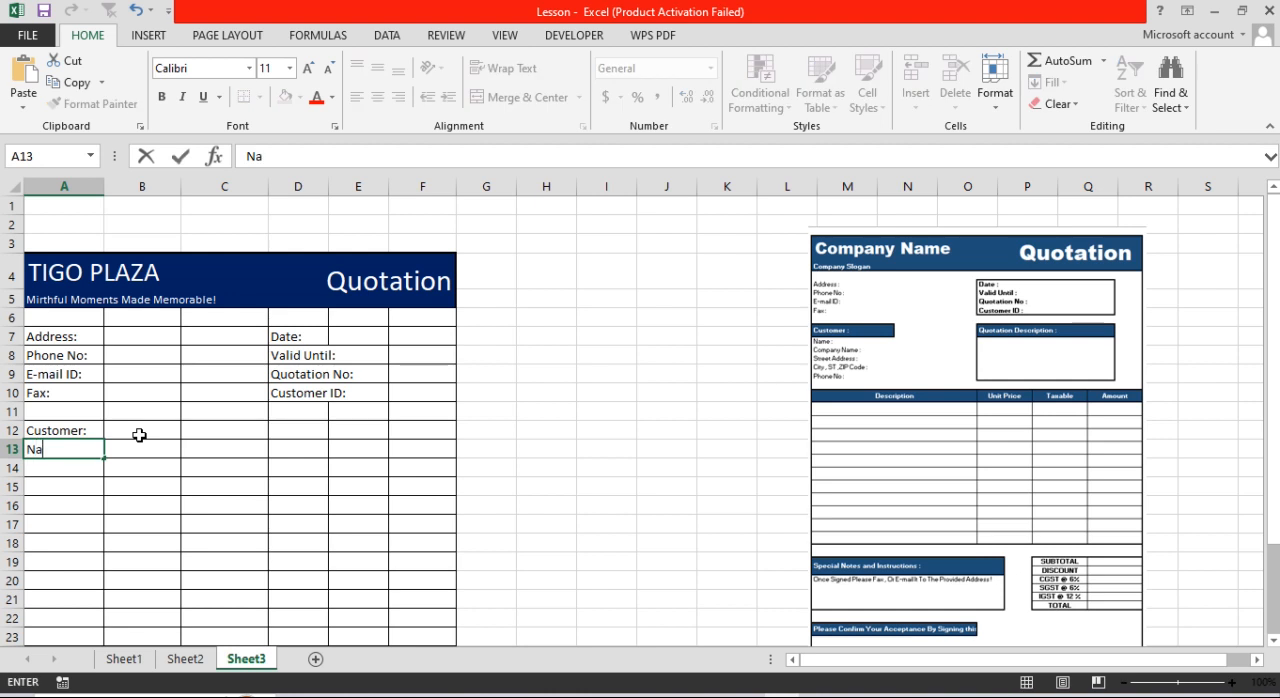
{"action": "key", "text": "Return"}
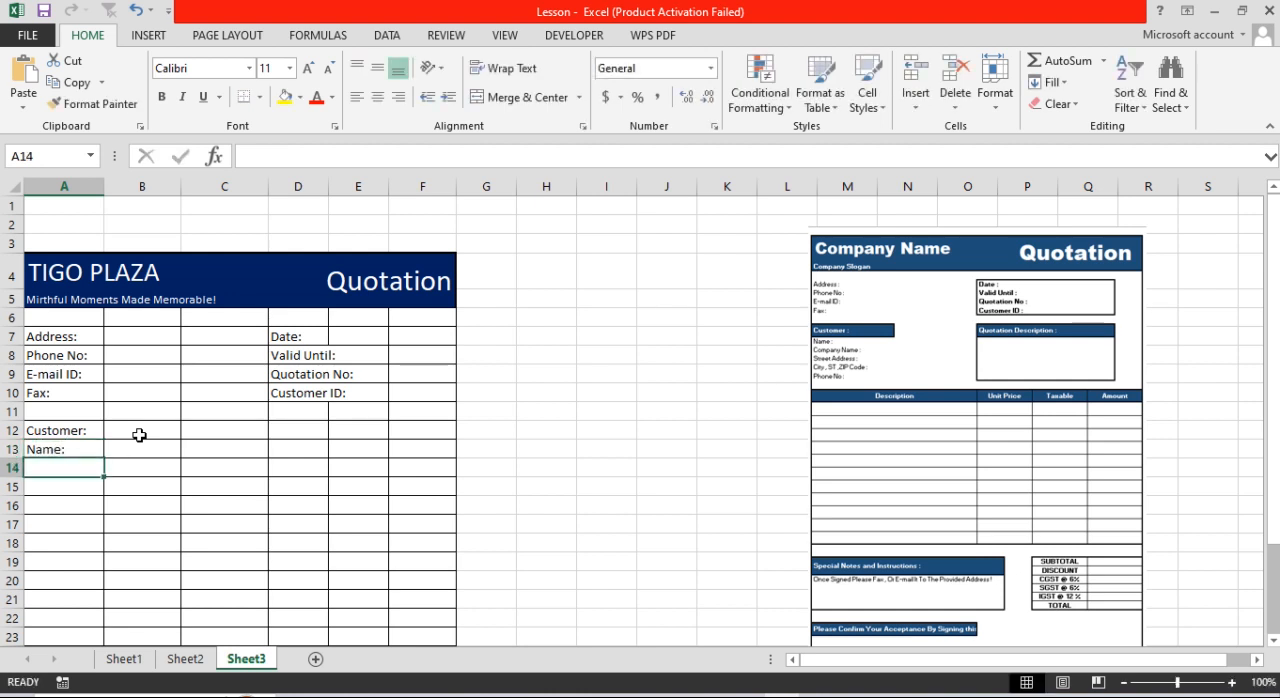
Step: Add the customer labels "Company Name:" in cell A14 and "Street Address:" in cell A15
{"action": "type", "text": "Comapn"}
{"action": "key", "text": "BackSpace"}
{"action": "key", "text": "BackSpace"}
{"action": "key", "text": "BackSpace"}
{"action": "type", "text": "pany"}
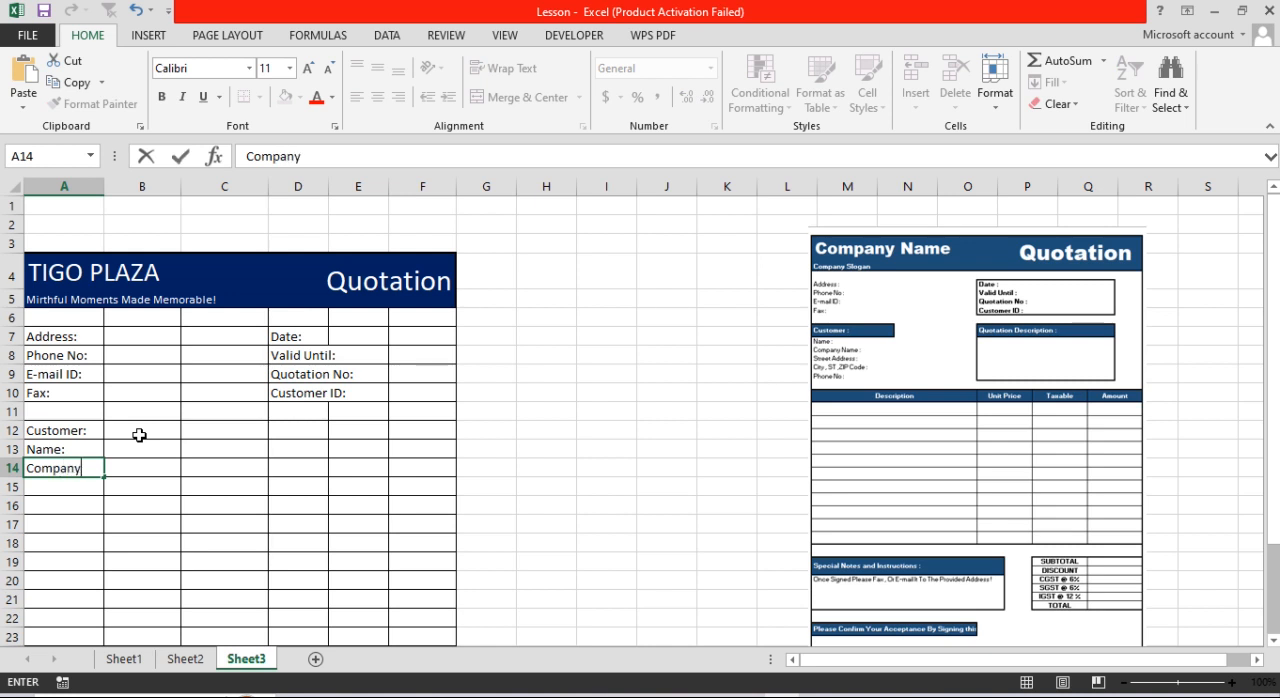
{"action": "type", "text": " Name:"}
{"action": "key", "text": "Return"}
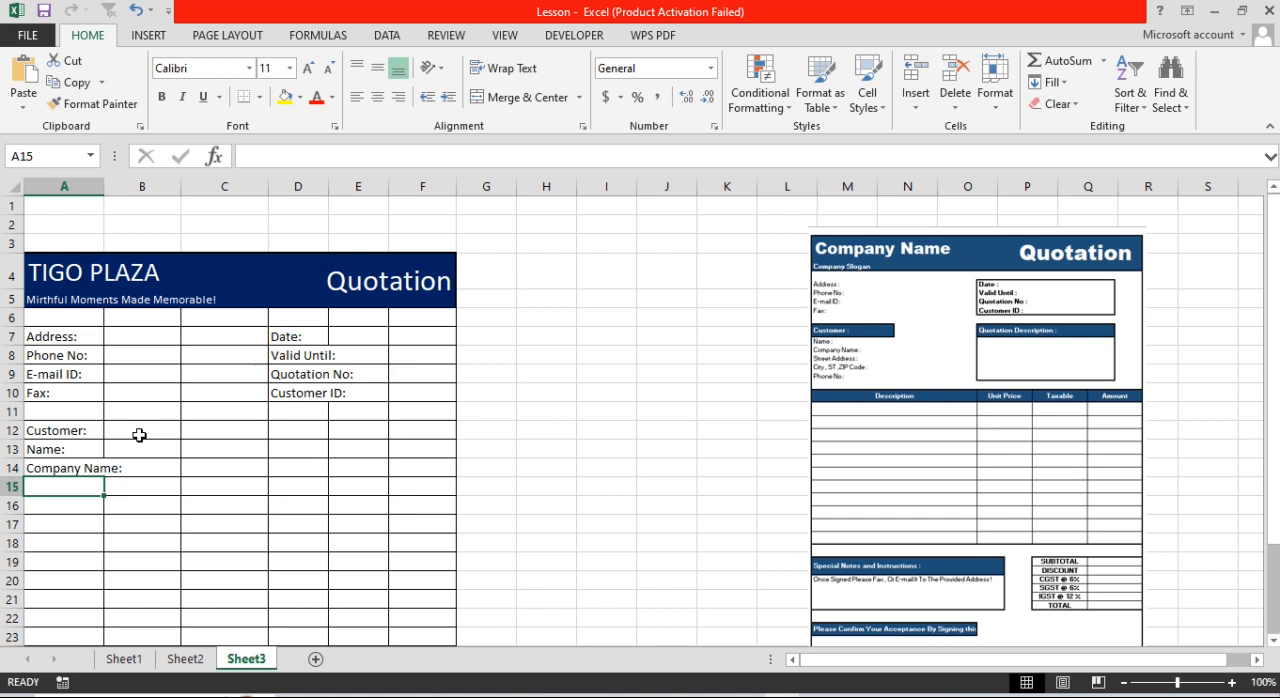
{"action": "type", "text": "Stre"}
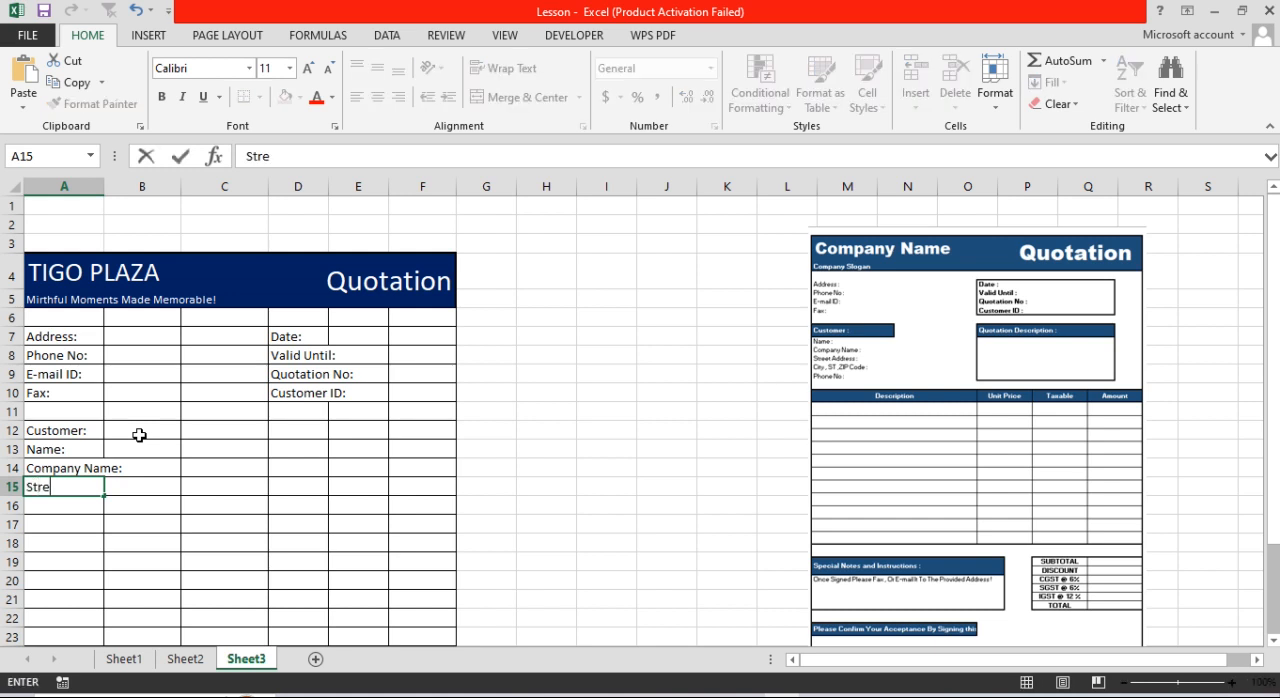
{"action": "type", "text": "et Address:"}
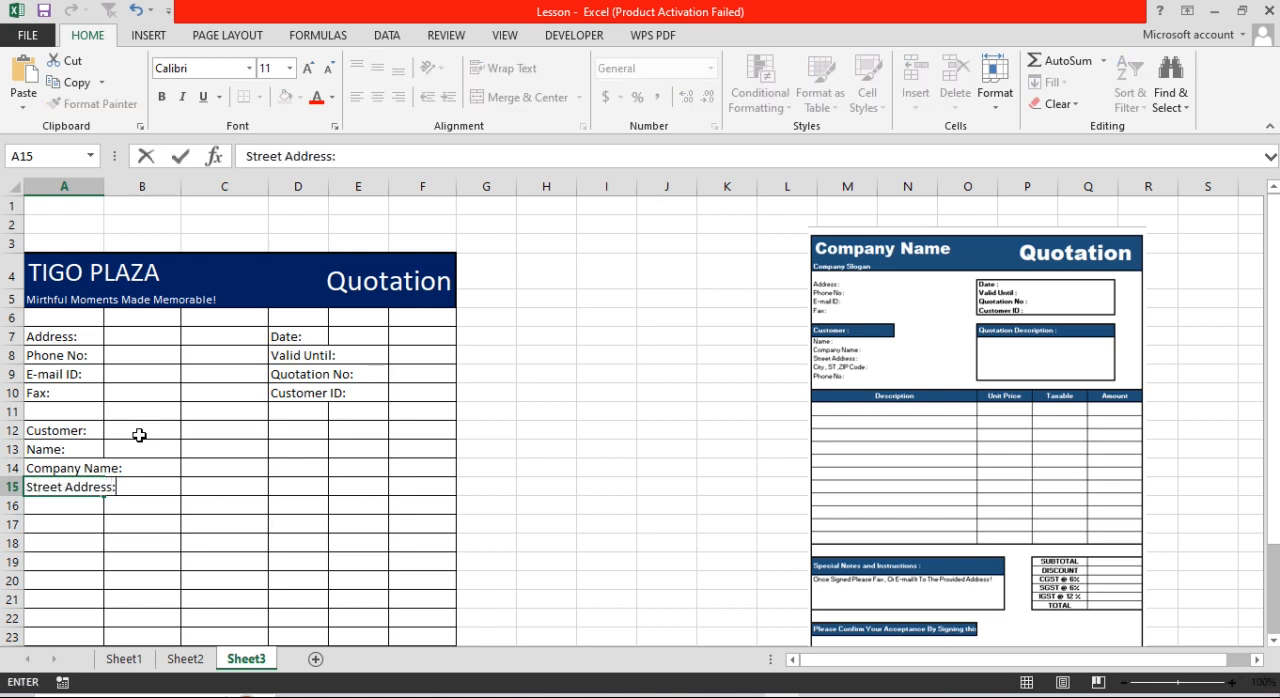
{"action": "key", "text": "Return"}
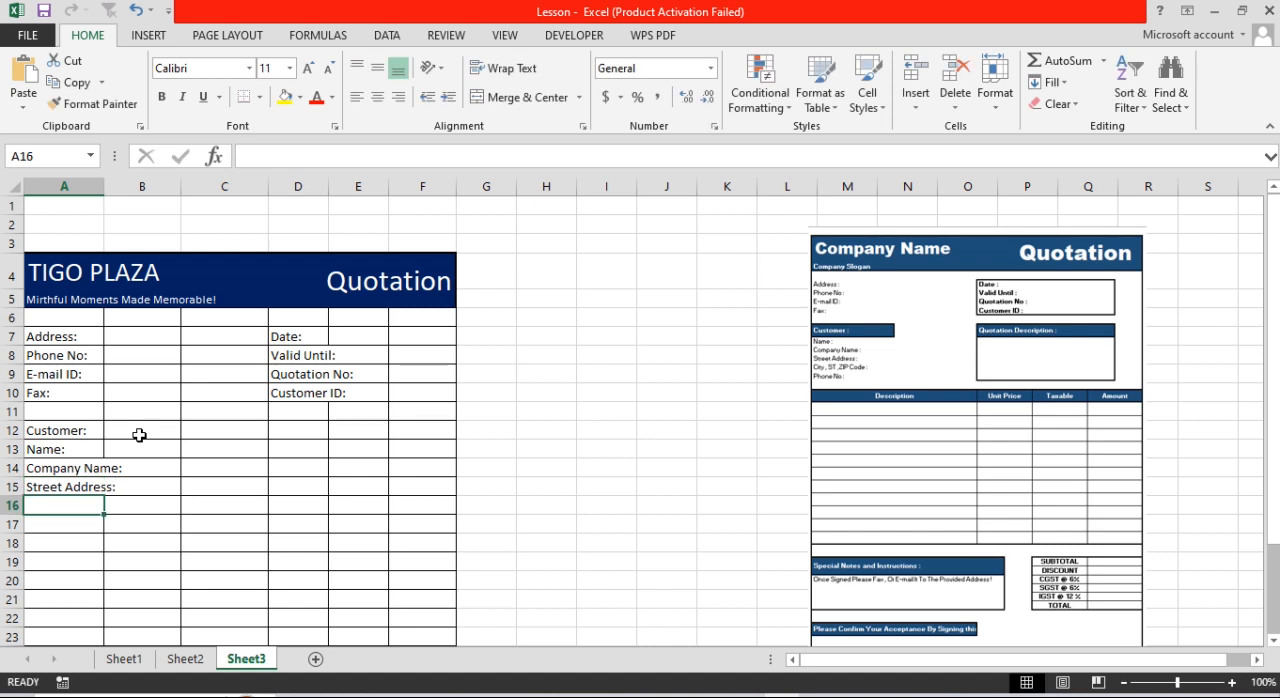
Step: Add the customer labels "City, ST, Zip Code:" in cell A16 and "Phone No:" in cell A17
{"action": "type", "text": "City"}
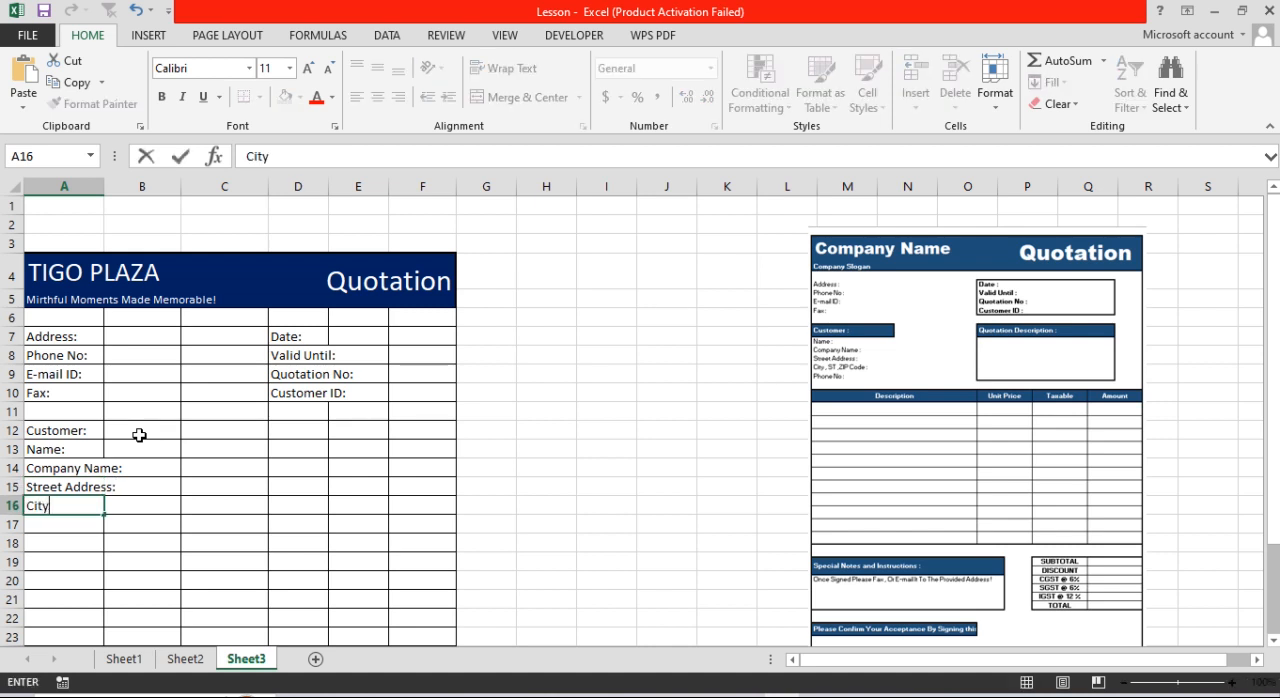
{"action": "type", "text": ", ST, Zip C"}
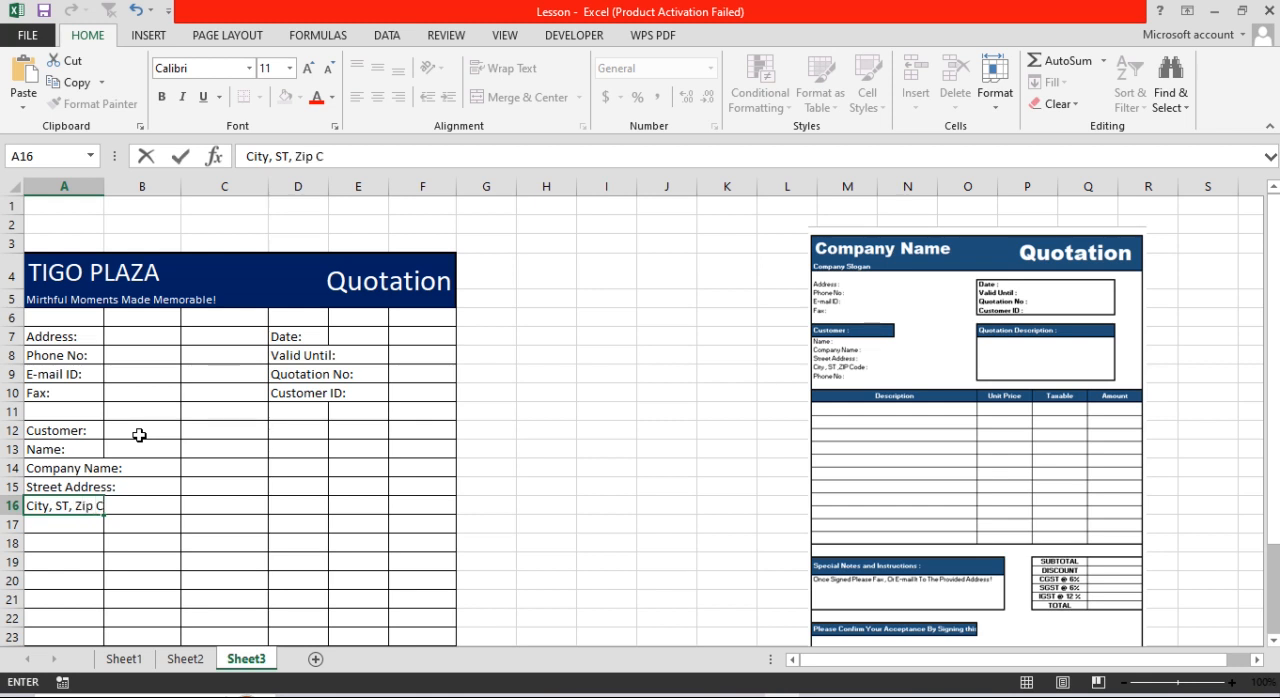
{"action": "type", "text": "ode:"}
{"action": "key", "text": "ctrl+Return"}
{"action": "key", "text": "Return"}
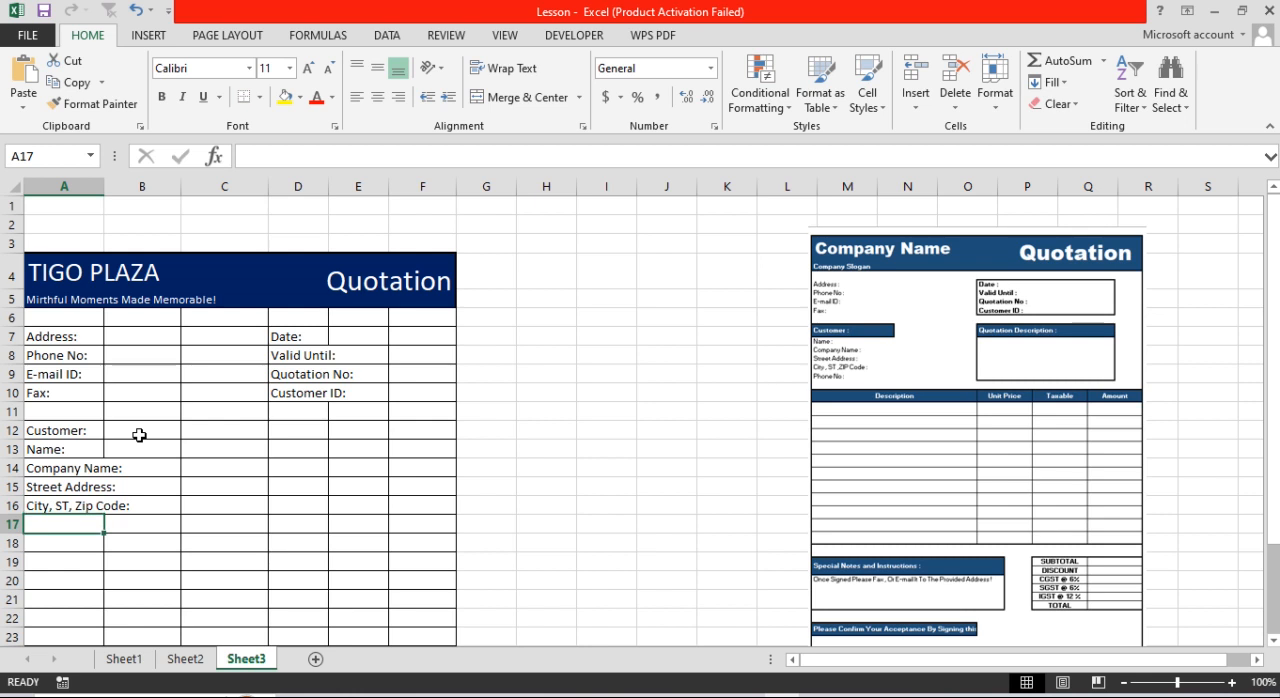
{"action": "type", "text": "P"}
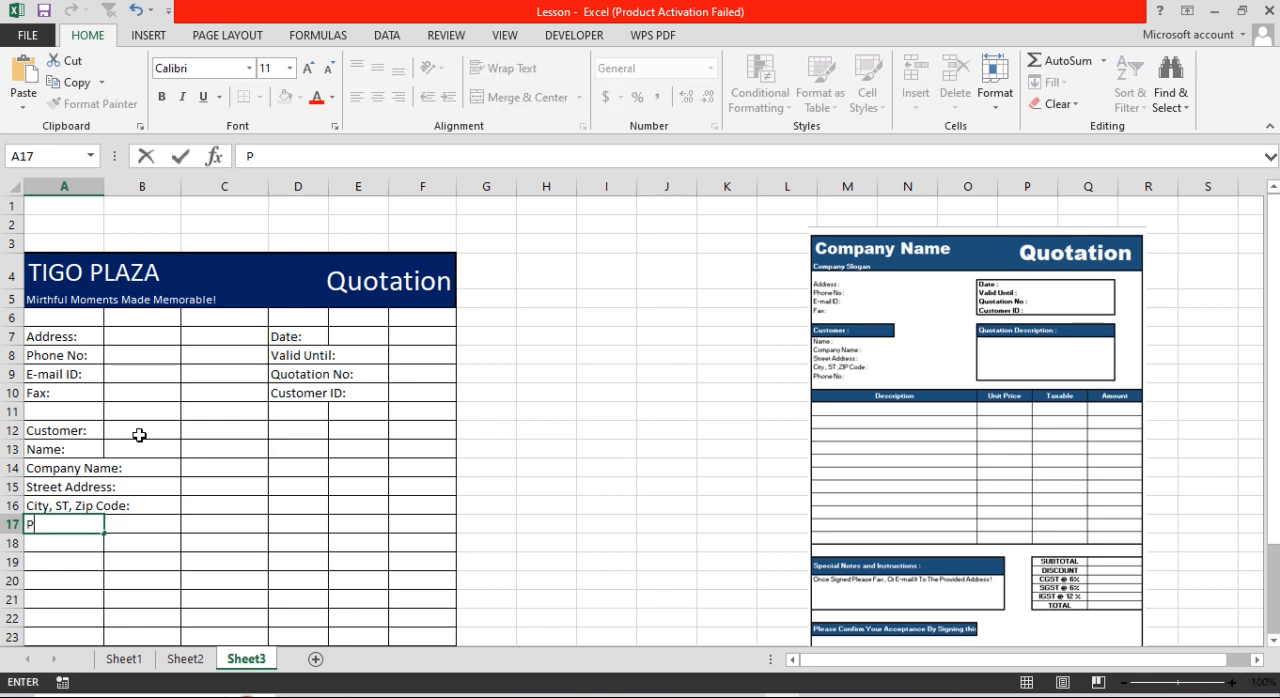
{"action": "type", "text": "hone No:"}
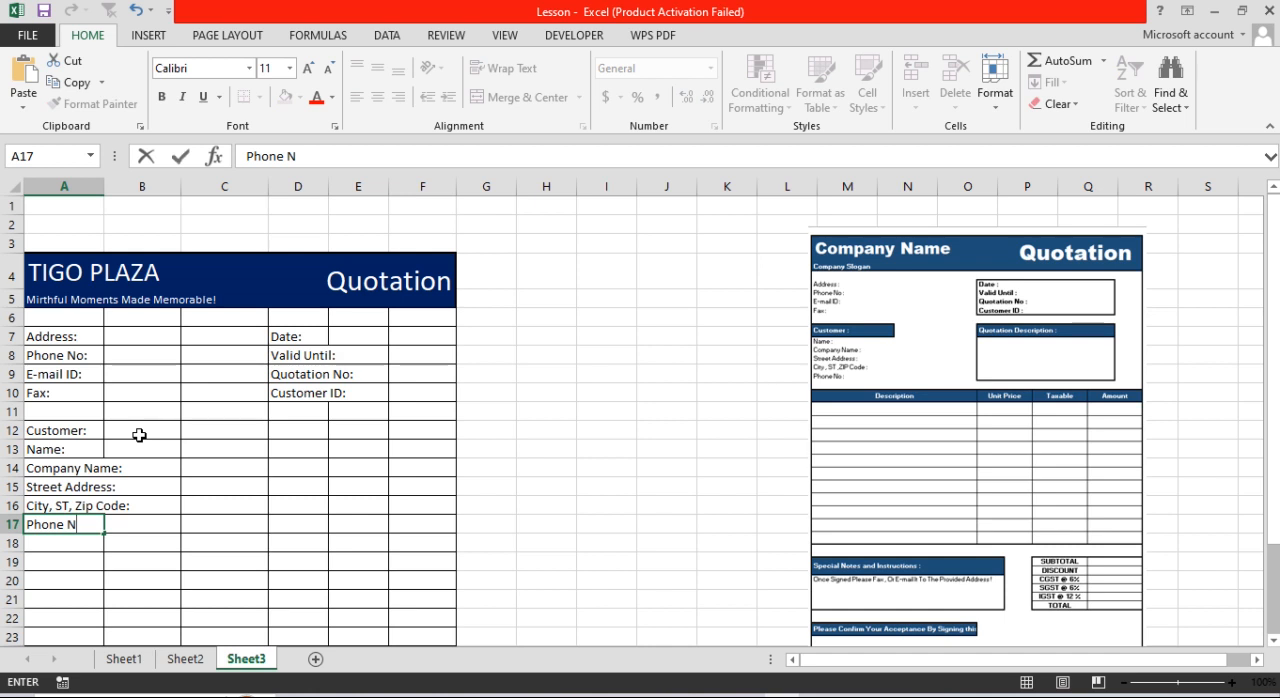
{"action": "key", "text": "Return"}
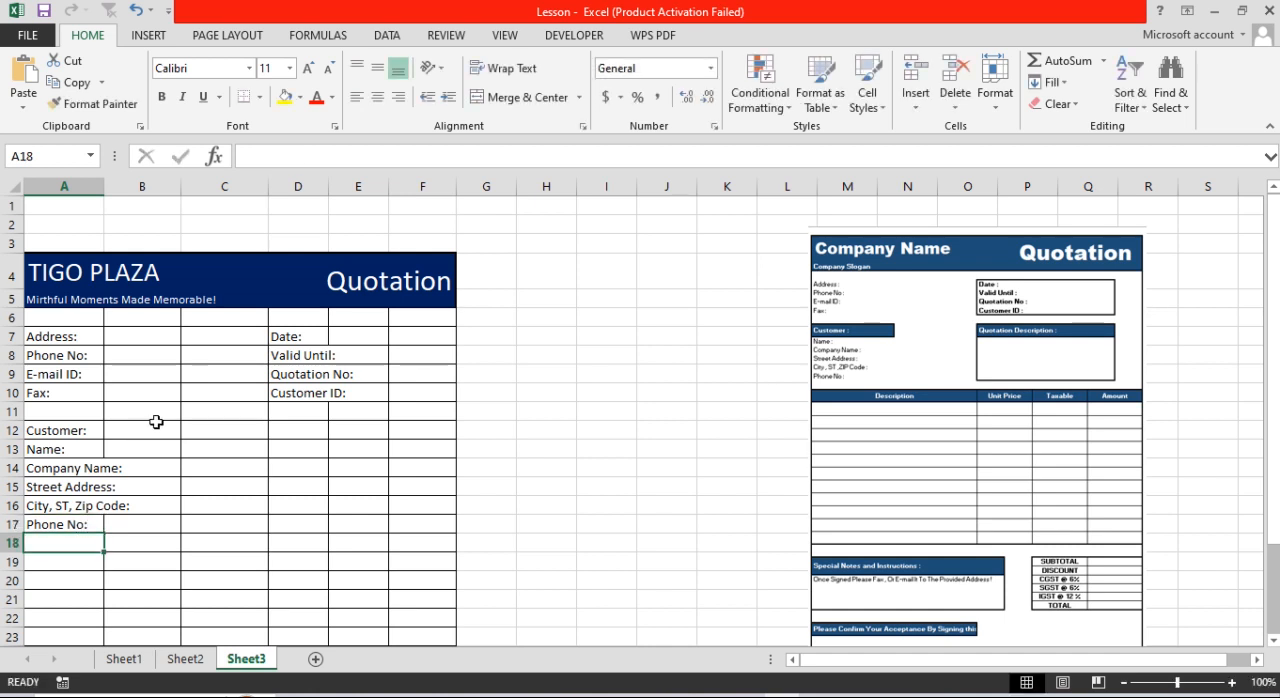
Step: Enter the heading "Quotation Discription:" in cell D12, on the same row as the Customer heading
{"action": "left_click", "coordinate": [284, 432]}
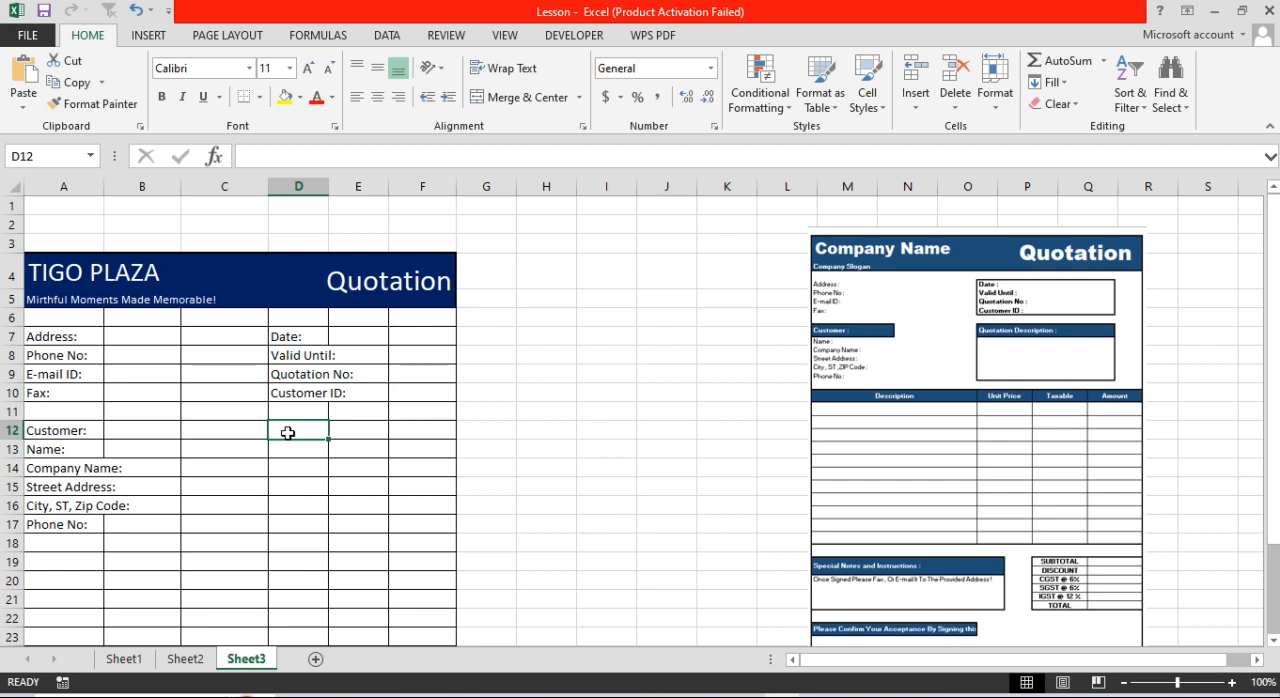
{"action": "type", "text": "Quota"}
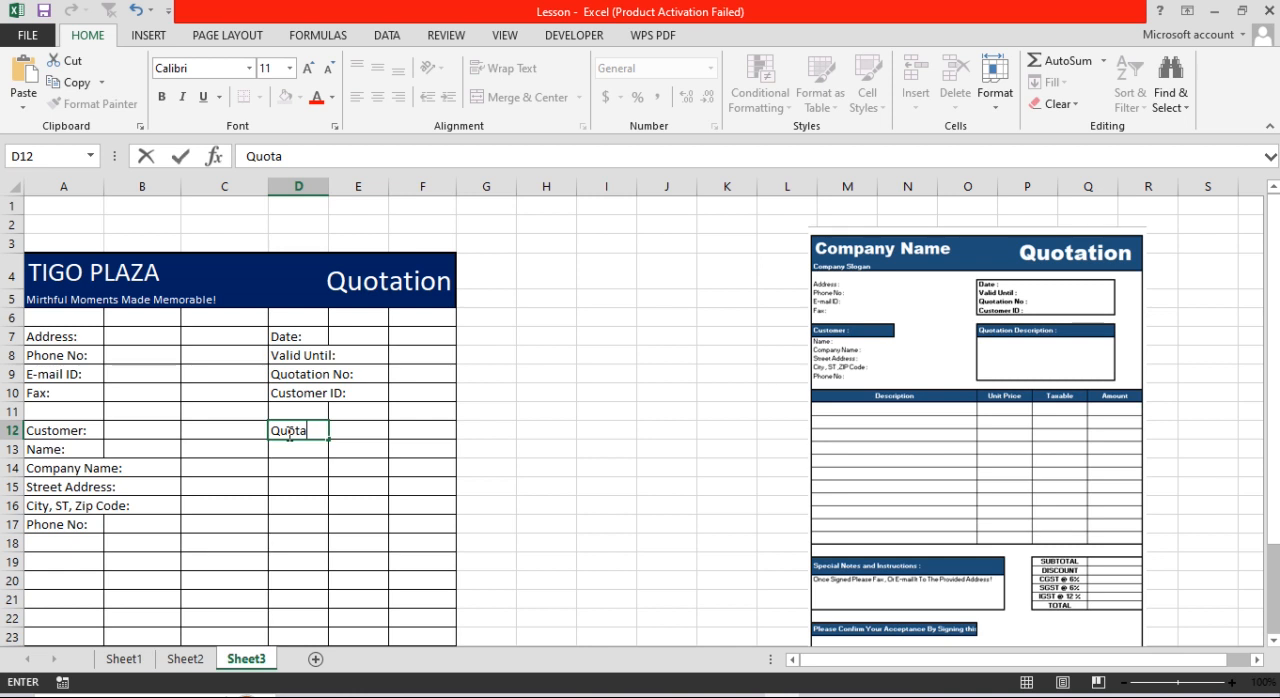
{"action": "type", "text": "tion Discription:"}
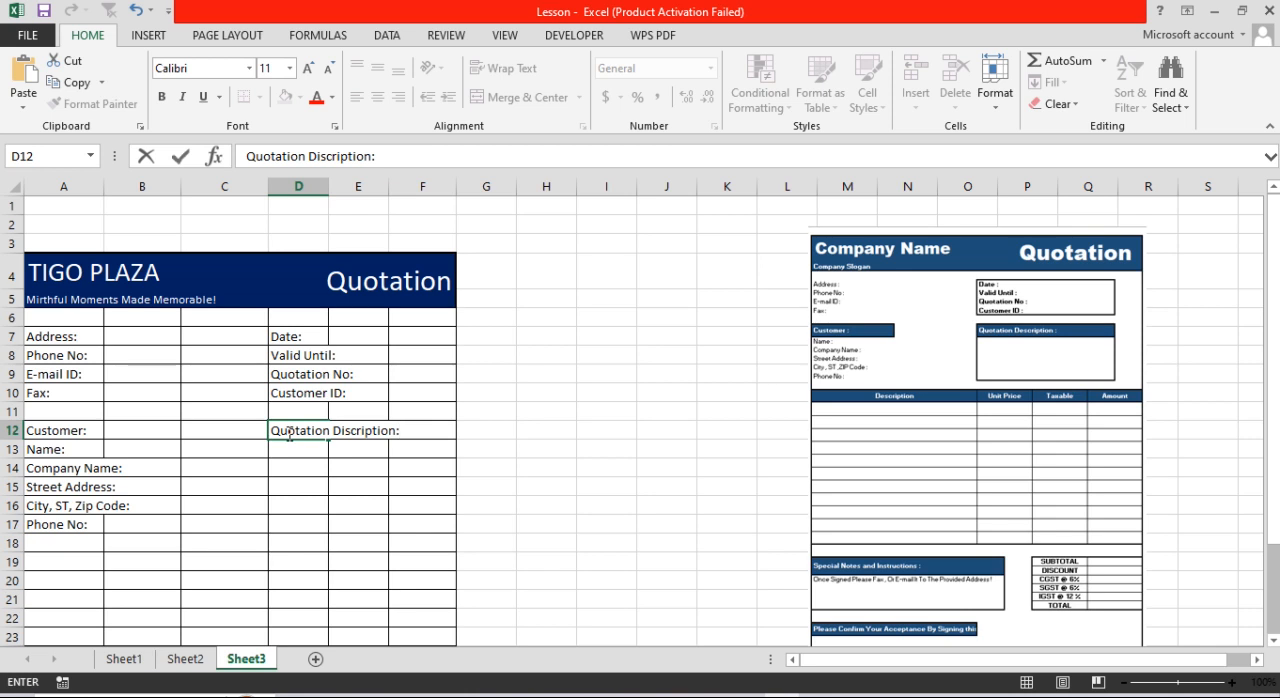
{"action": "key", "text": "Return"}
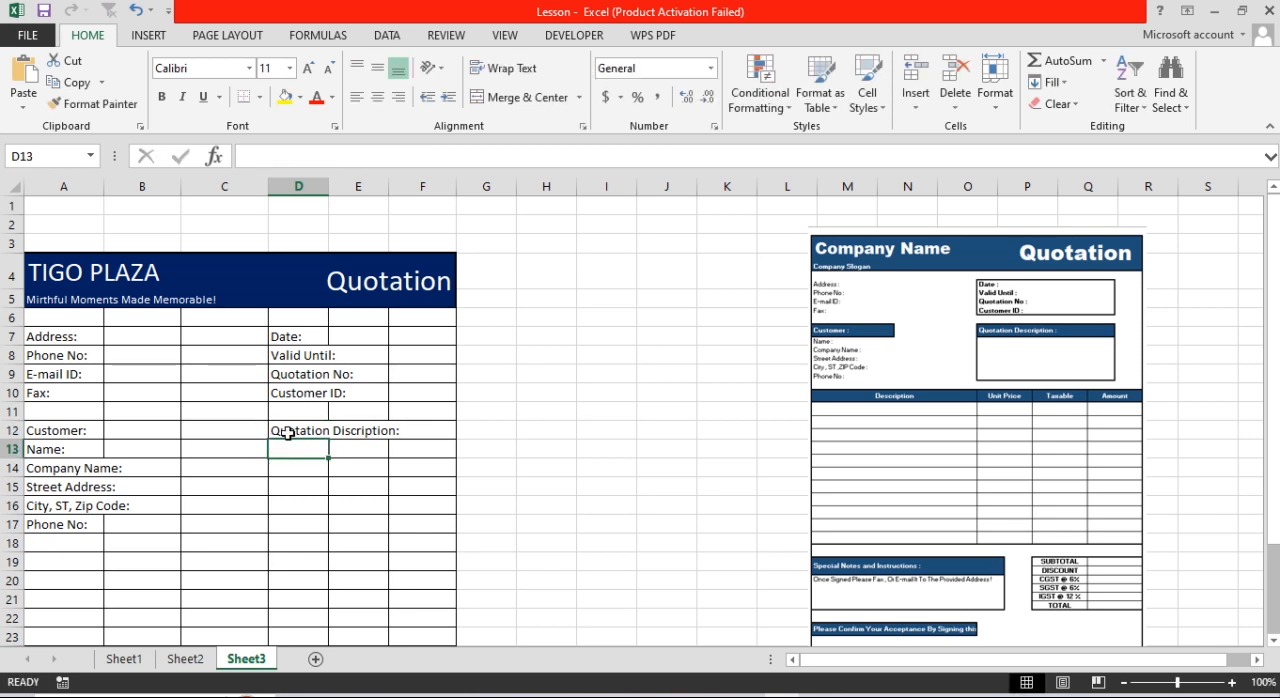
Step: Merge cells D12:F12 holding the heading "Quotation Discription:" and left-align the text
{"action": "left_click_drag", "start_coordinate": [289, 430], "coordinate": [408, 434]}
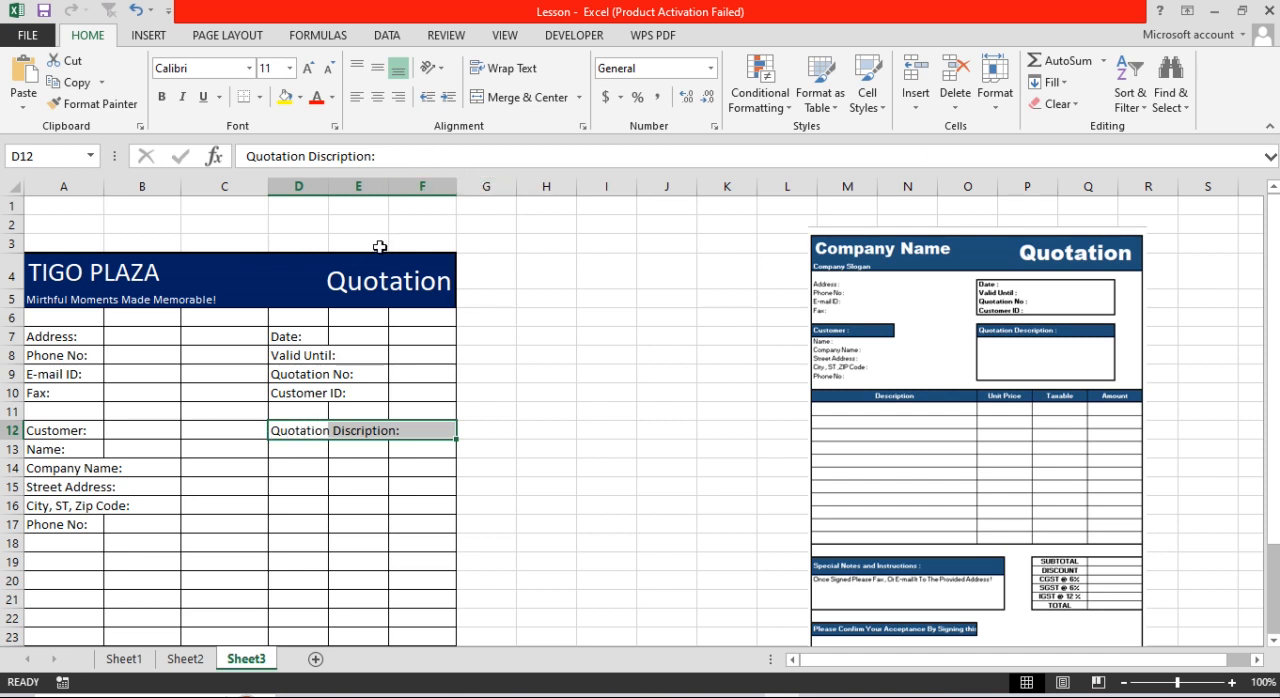
{"action": "left_click", "coordinate": [243, 429]}
{"action": "left_click_drag", "start_coordinate": [290, 429], "coordinate": [421, 429]}
{"action": "left_click", "coordinate": [522, 91]}
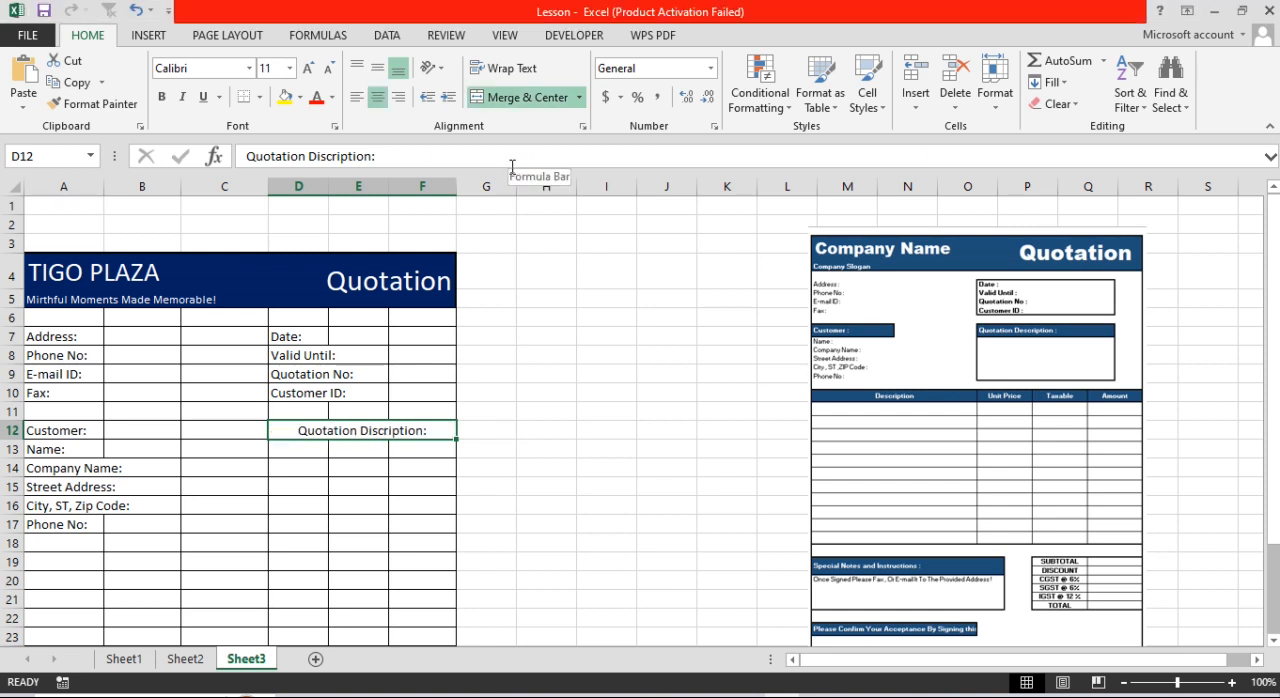
{"action": "left_click", "coordinate": [357, 97]}
Step: Remove all borders from the quotation details block D7:F10
{"action": "left_click_drag", "start_coordinate": [291, 337], "coordinate": [414, 390]}
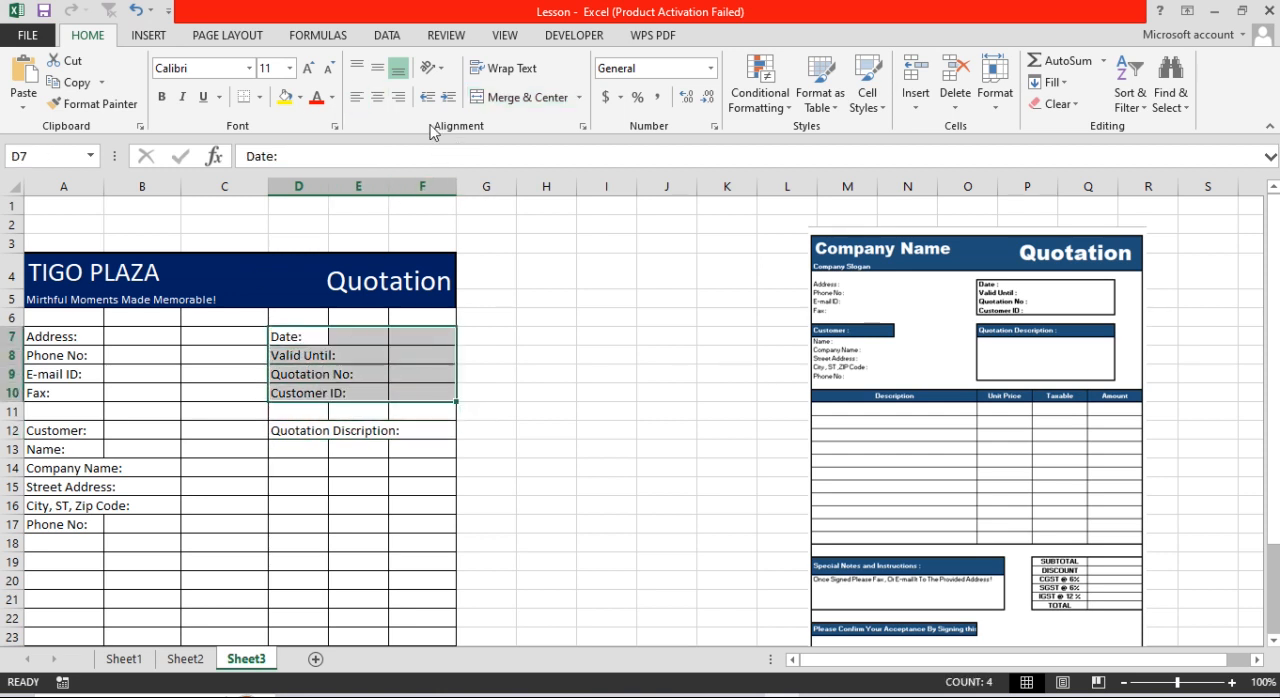
{"action": "left_click", "coordinate": [259, 97]}
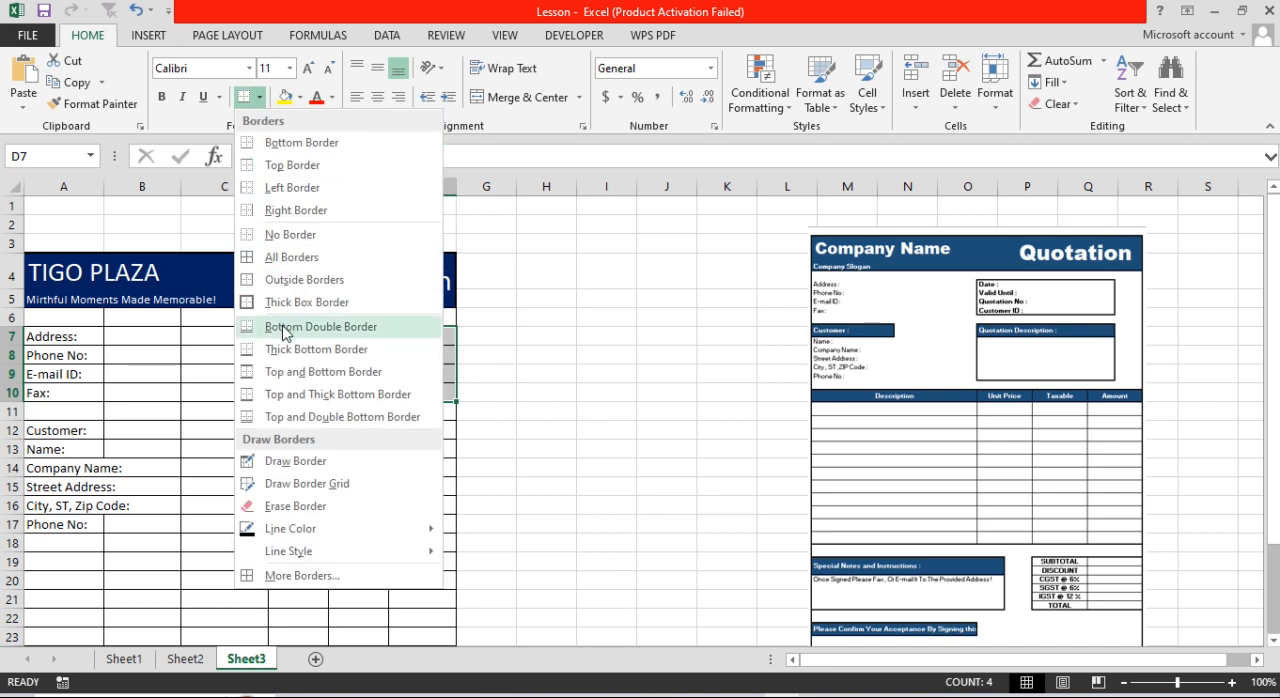
{"action": "left_click", "coordinate": [276, 233]}
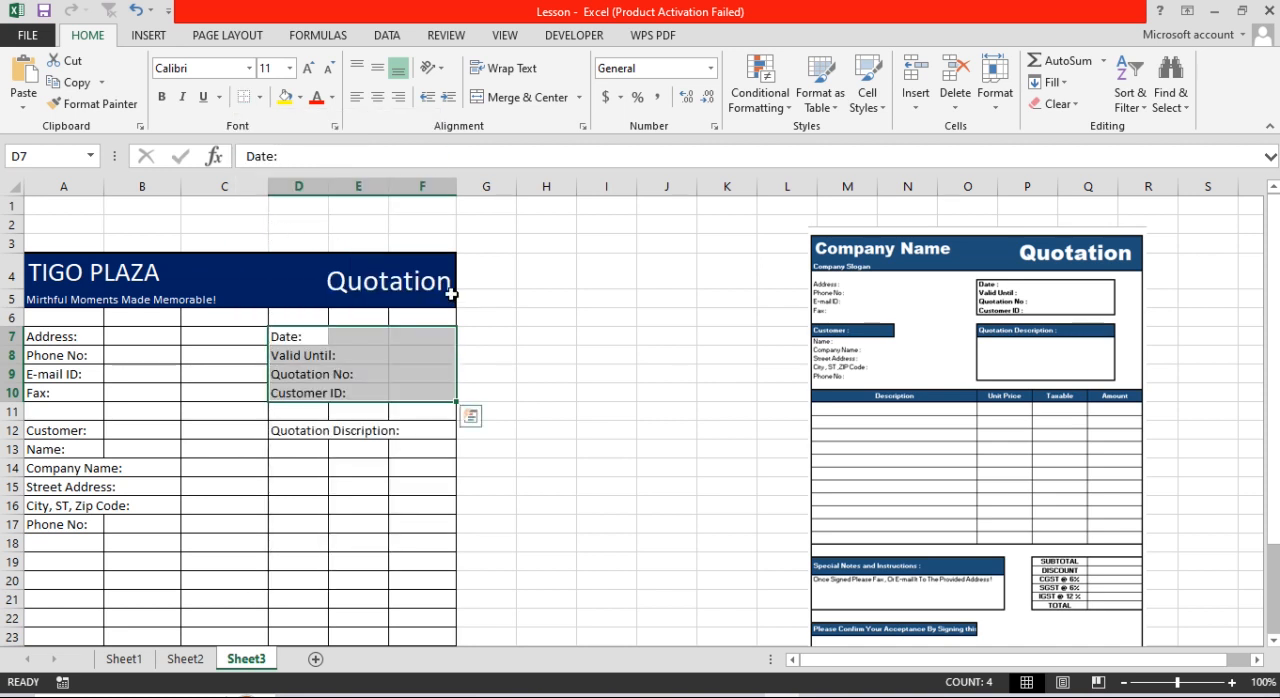
Step: Merge each row of D7:F10 across and frame the block with a thick box border
{"action": "left_click", "coordinate": [578, 97]}
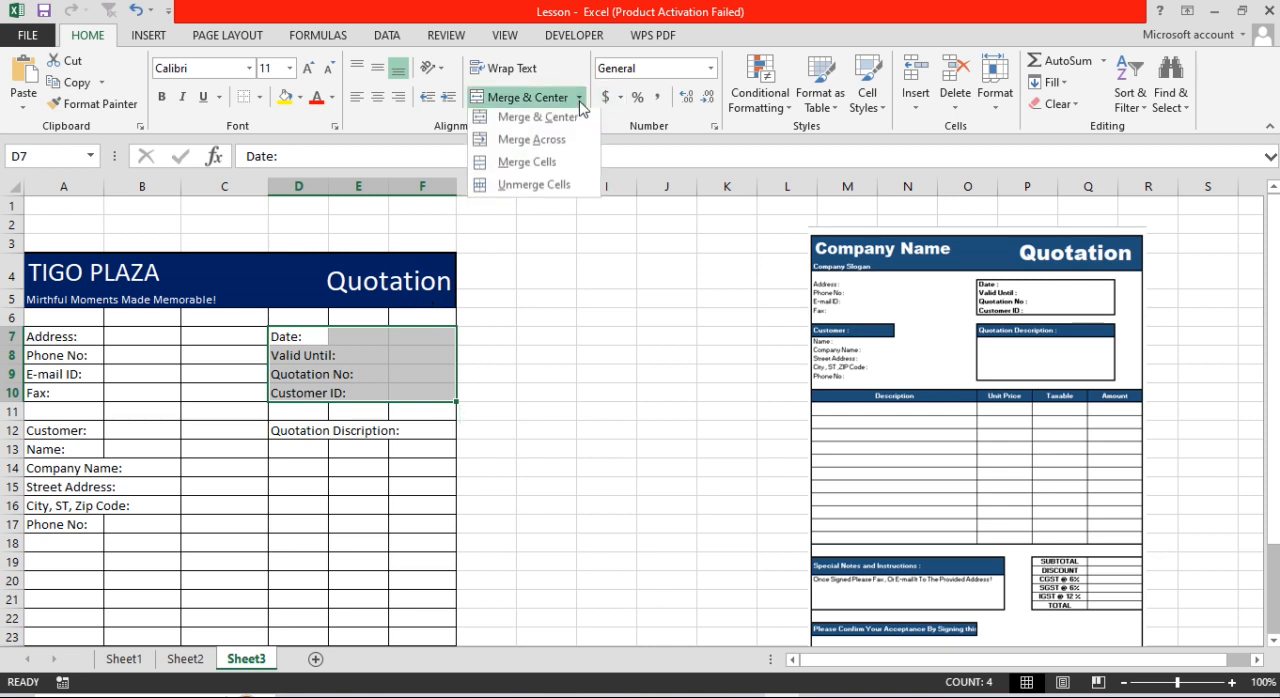
{"action": "left_click", "coordinate": [537, 145]}
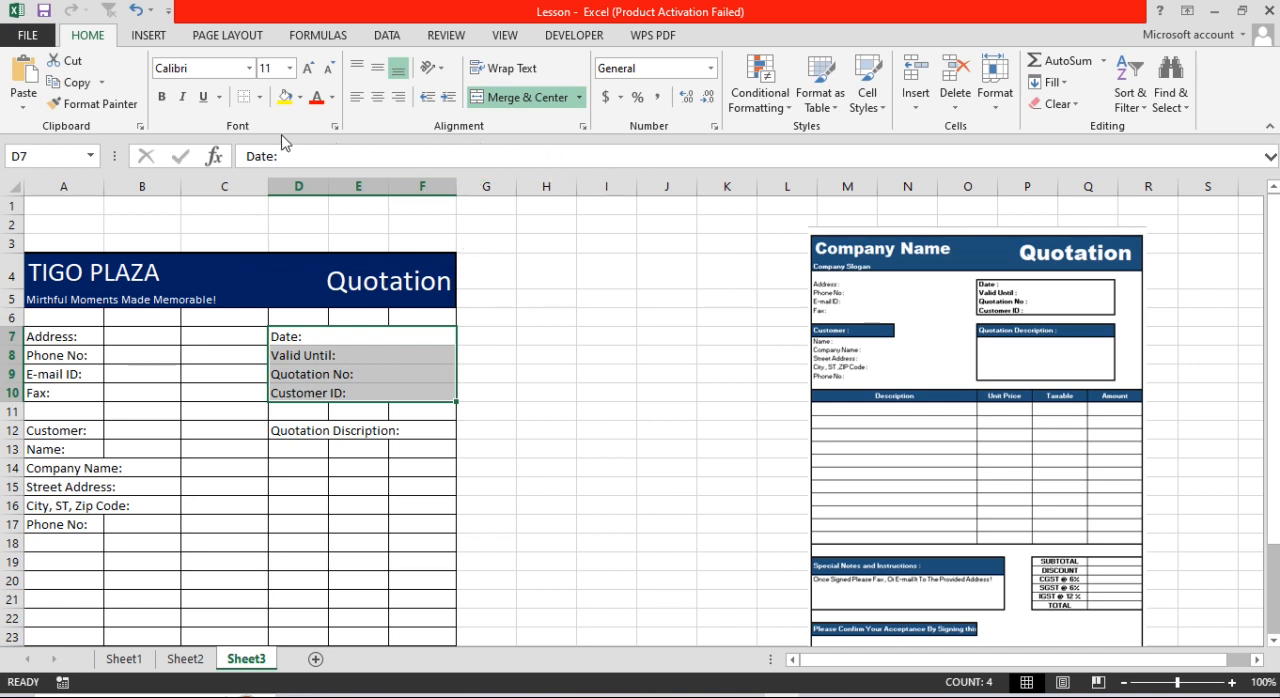
{"action": "left_click", "coordinate": [258, 97]}
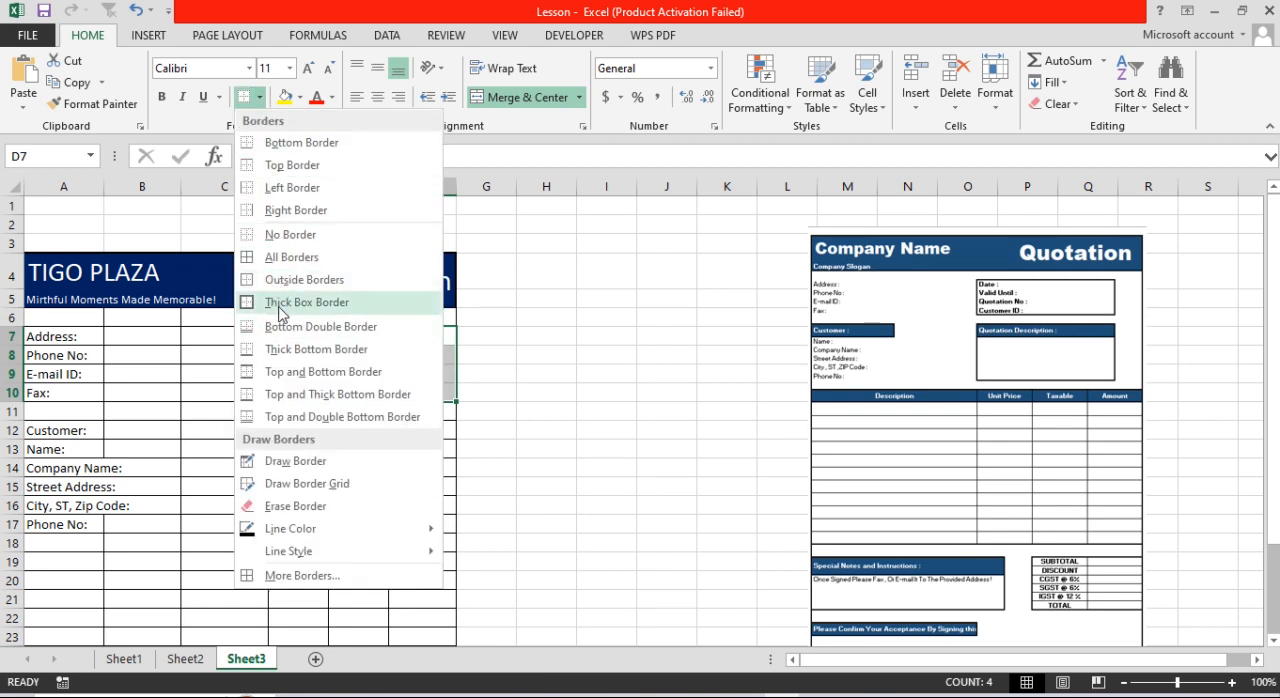
{"action": "left_click", "coordinate": [280, 305]}
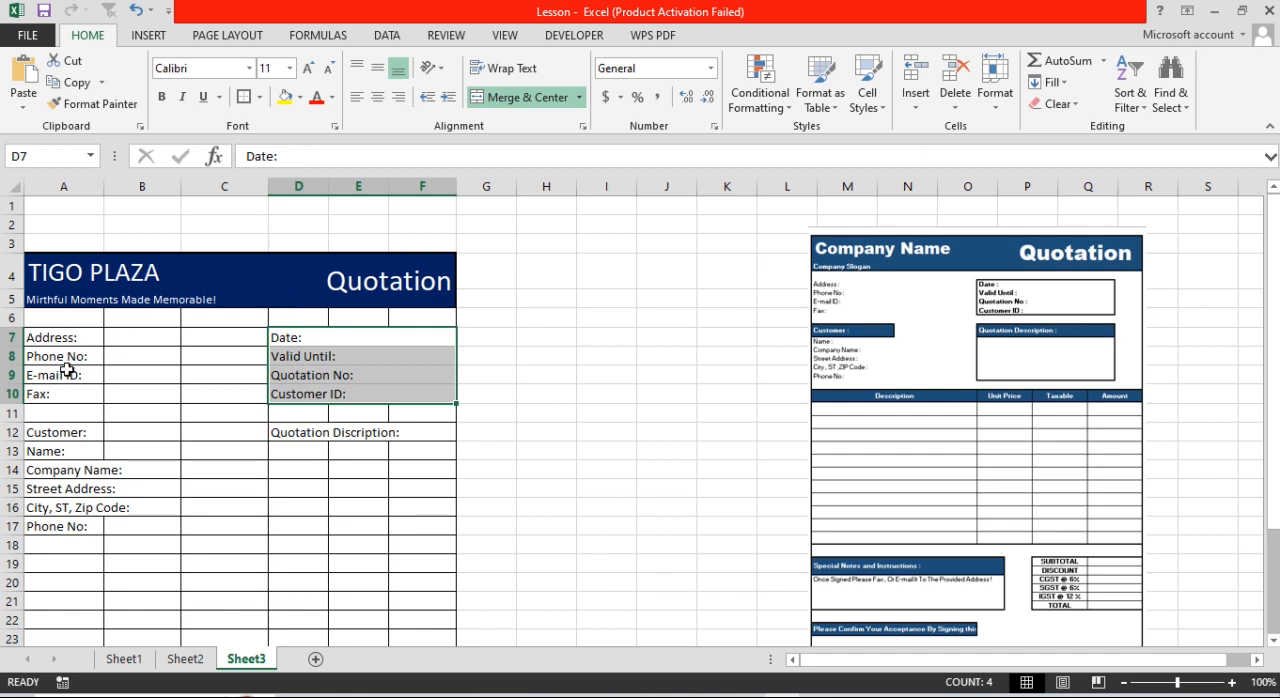
Step: Remove all borders from the company contact block A7:C10, from Address to Fax
{"action": "left_click_drag", "start_coordinate": [55, 345], "coordinate": [120, 397]}
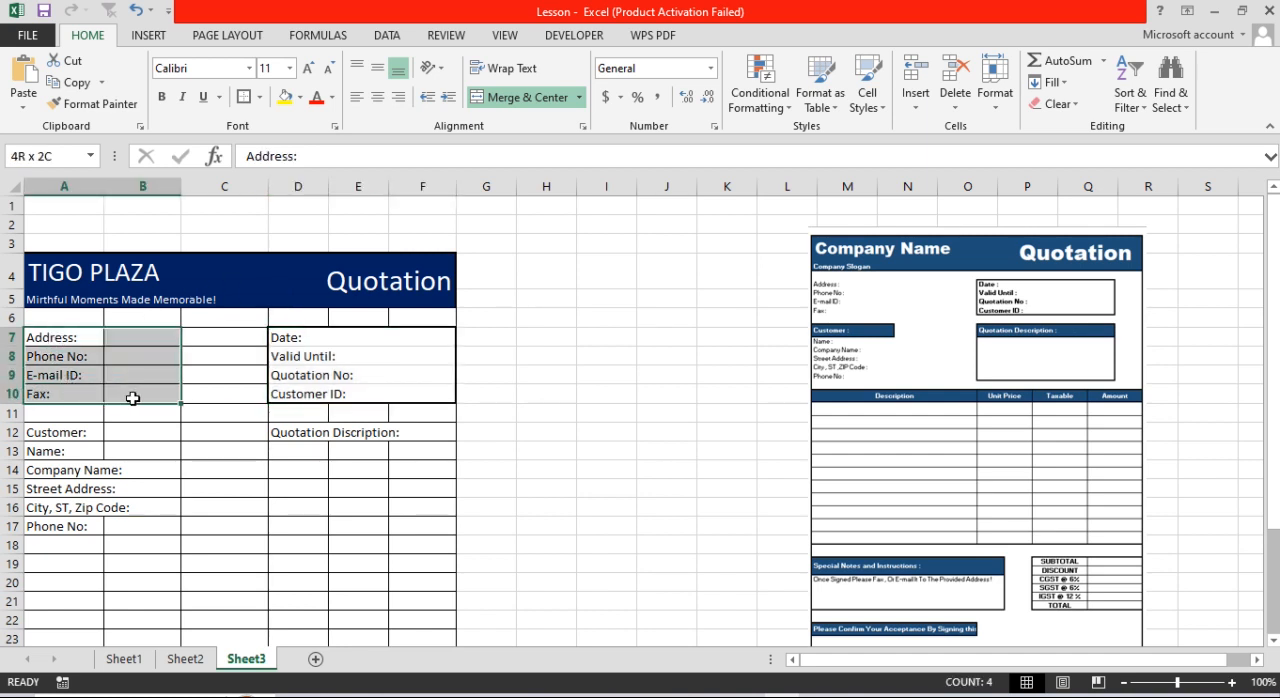
{"action": "left_click_drag", "start_coordinate": [152, 397], "coordinate": [192, 393]}
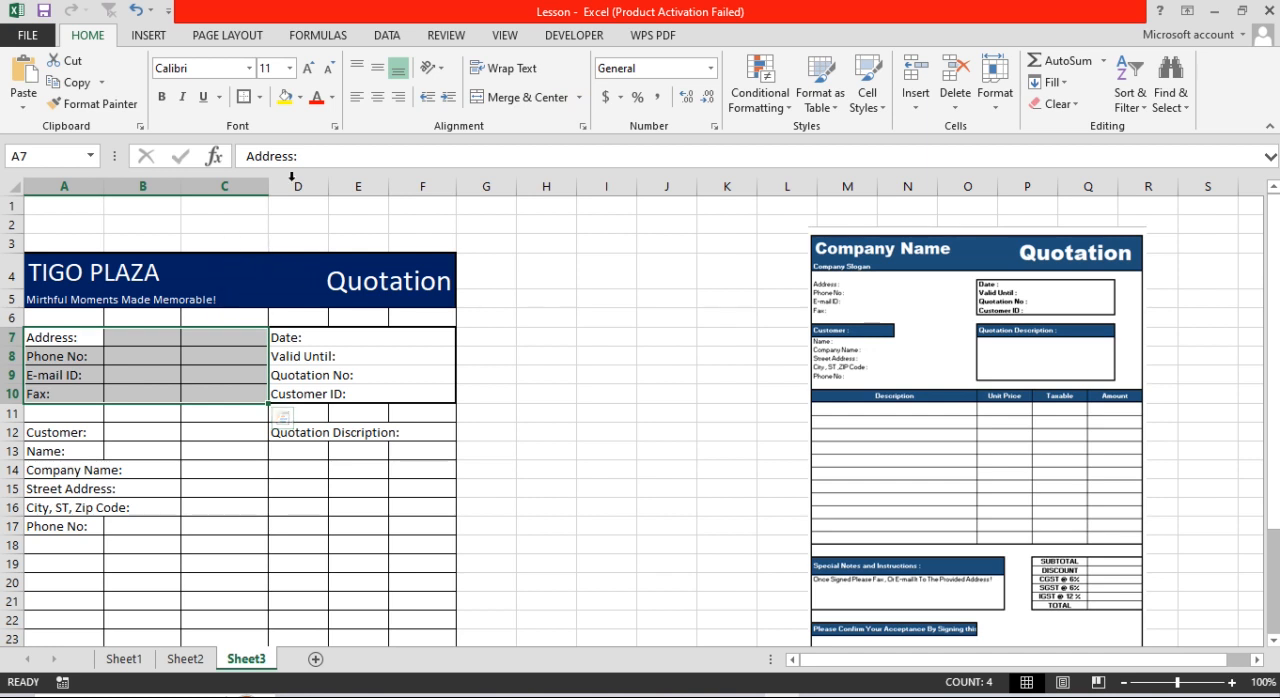
{"action": "left_click", "coordinate": [259, 97]}
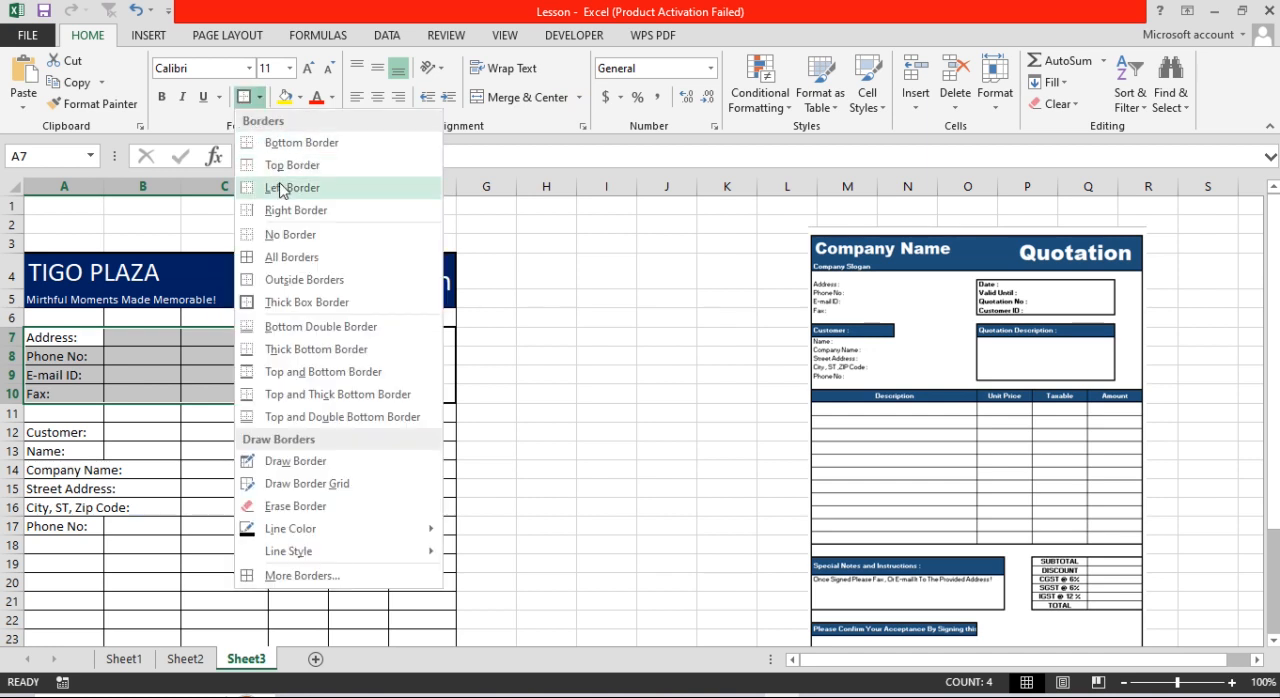
{"action": "left_click", "coordinate": [274, 238]}
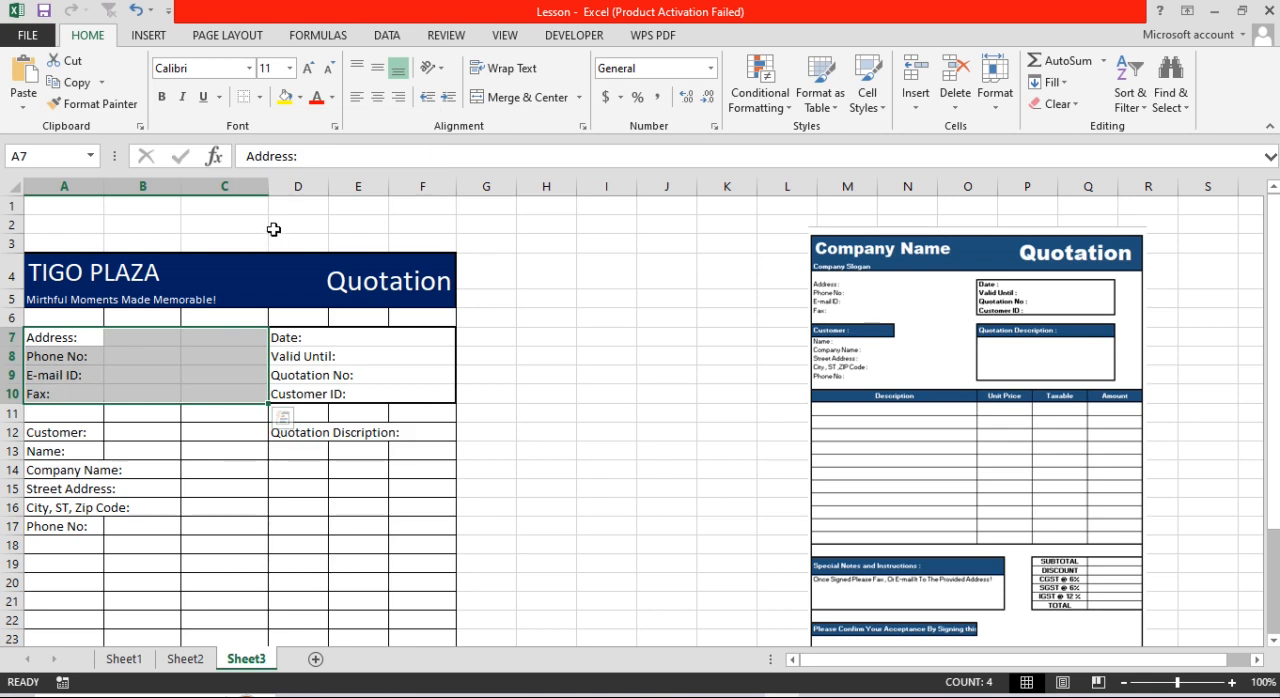
Step: Merge columns A and B across in each row of the customer section, A12:B17
{"action": "left_click_drag", "start_coordinate": [86, 436], "coordinate": [145, 438]}
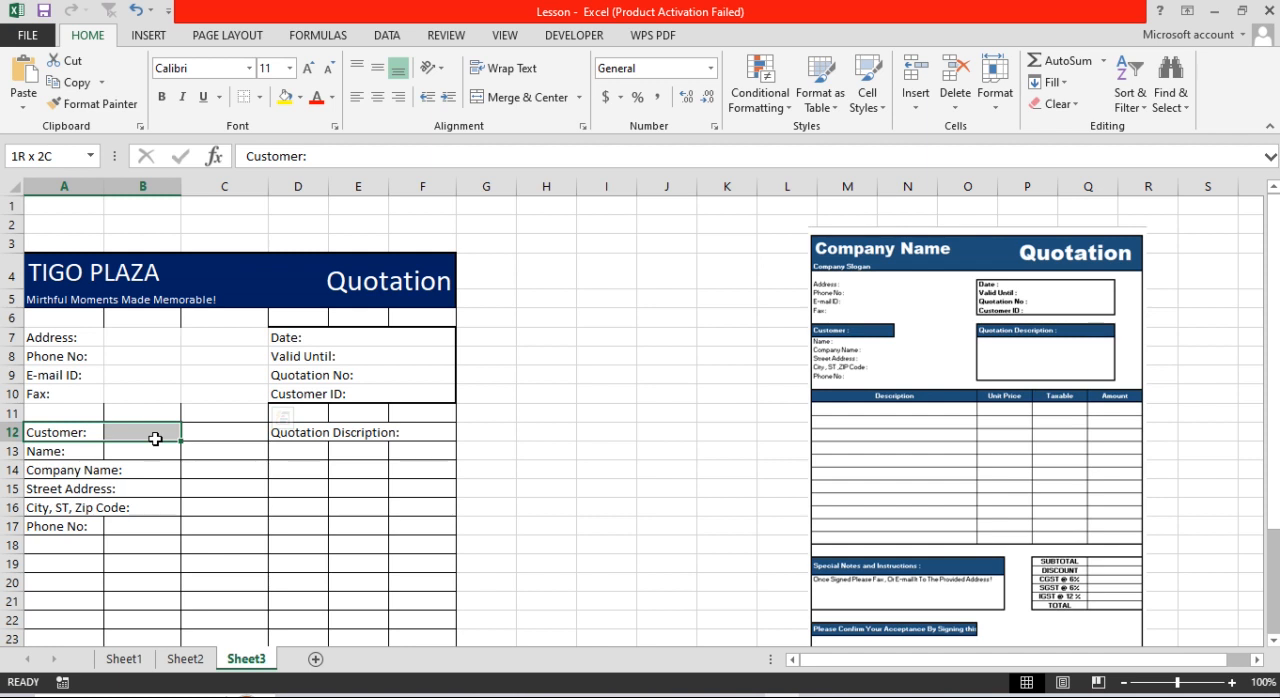
{"action": "left_click_drag", "start_coordinate": [155, 439], "coordinate": [149, 518]}
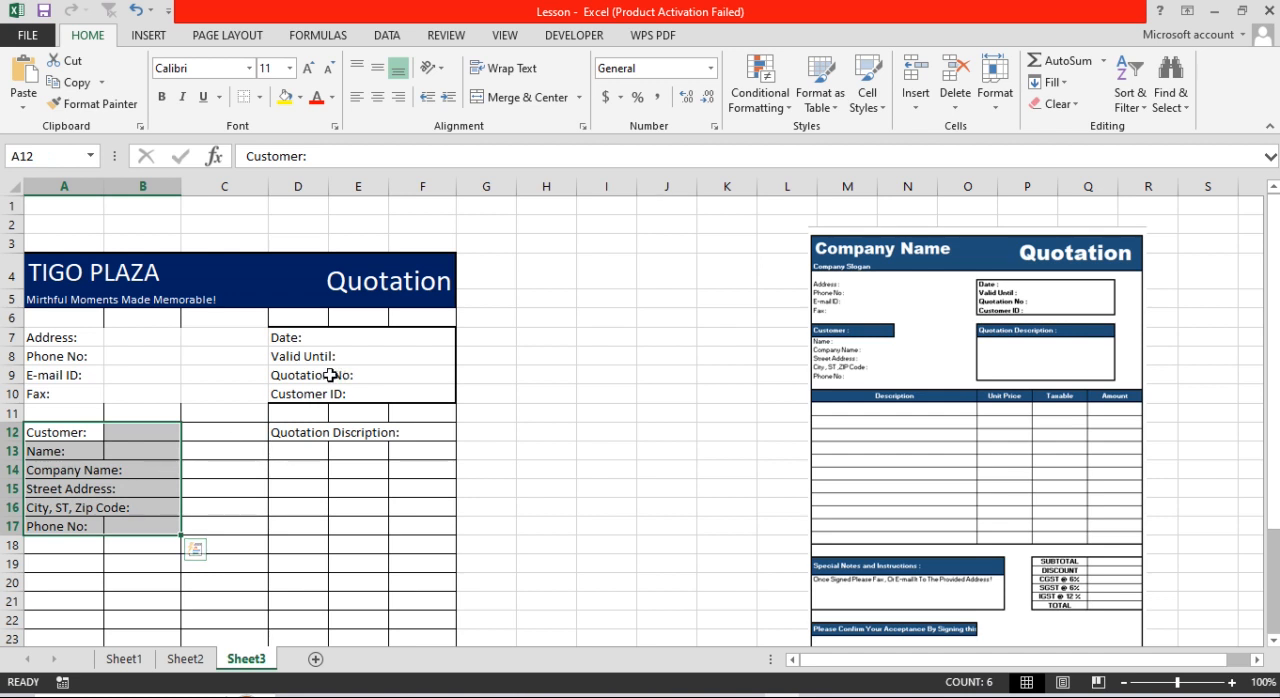
{"action": "left_click", "coordinate": [576, 100]}
{"action": "left_click", "coordinate": [553, 146]}
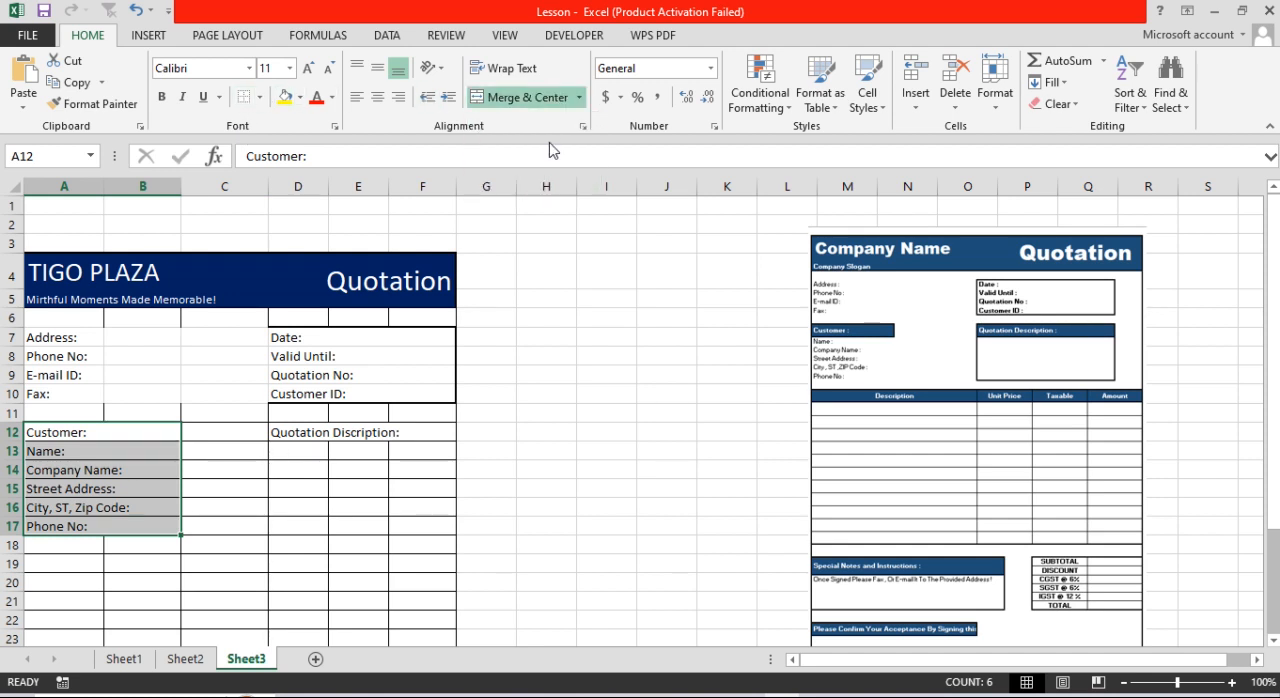
Step: Remove all borders from the customer section A12:C17
{"action": "left_click", "coordinate": [238, 434]}
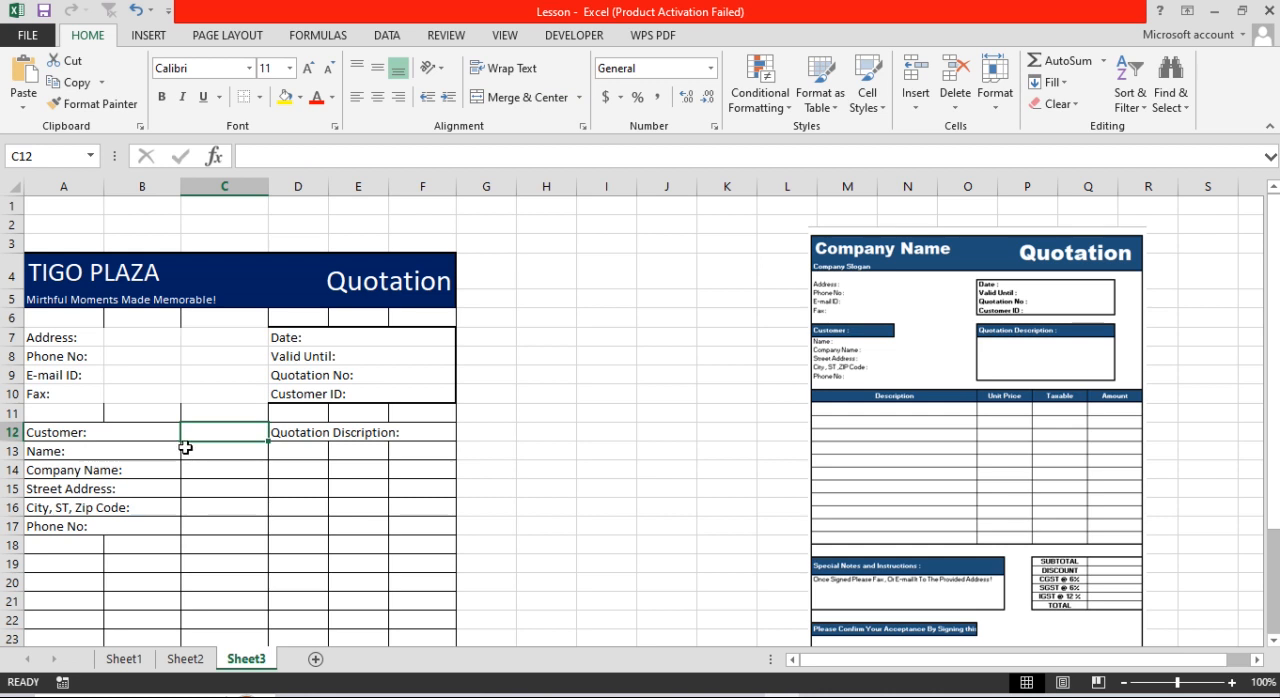
{"action": "left_click_drag", "start_coordinate": [117, 440], "coordinate": [226, 531]}
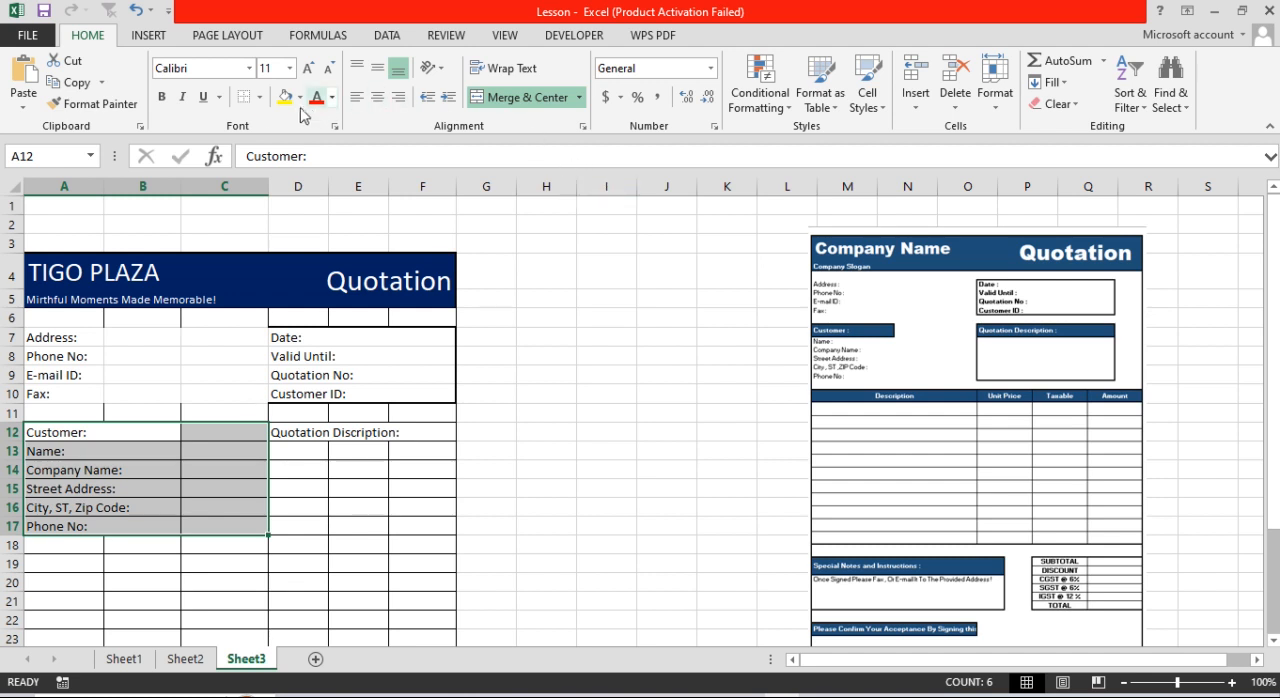
{"action": "left_click", "coordinate": [259, 97]}
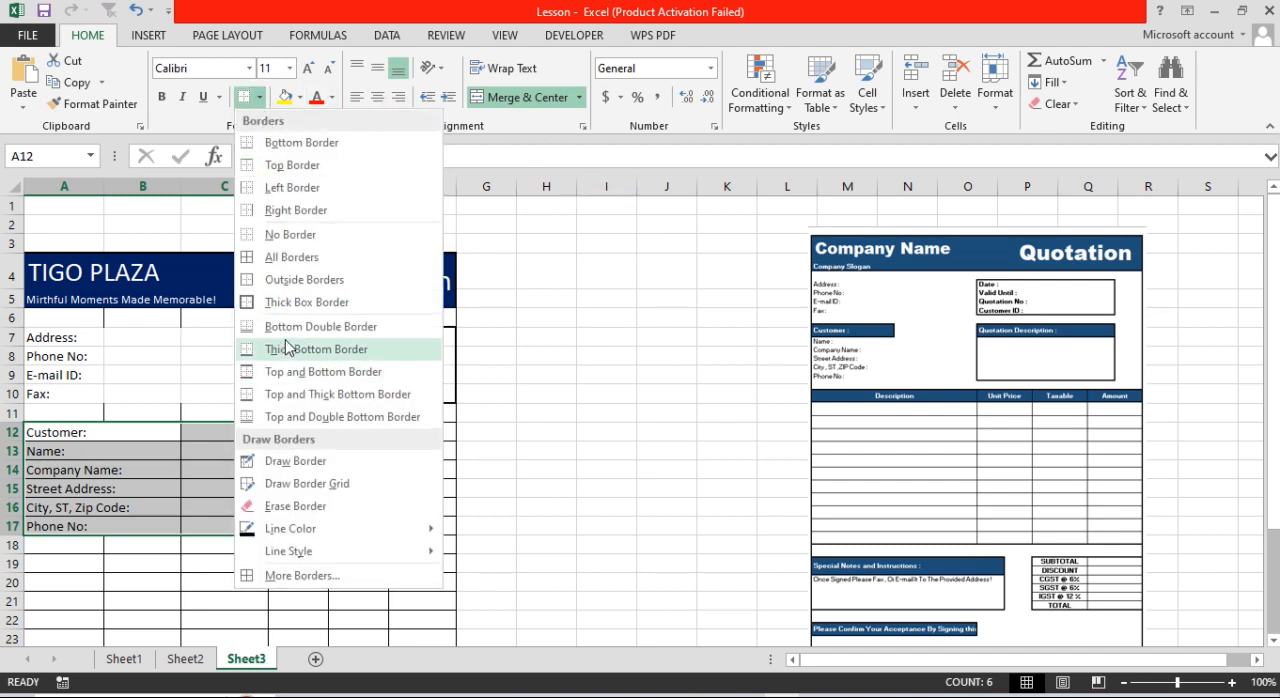
{"action": "left_click", "coordinate": [281, 236]}
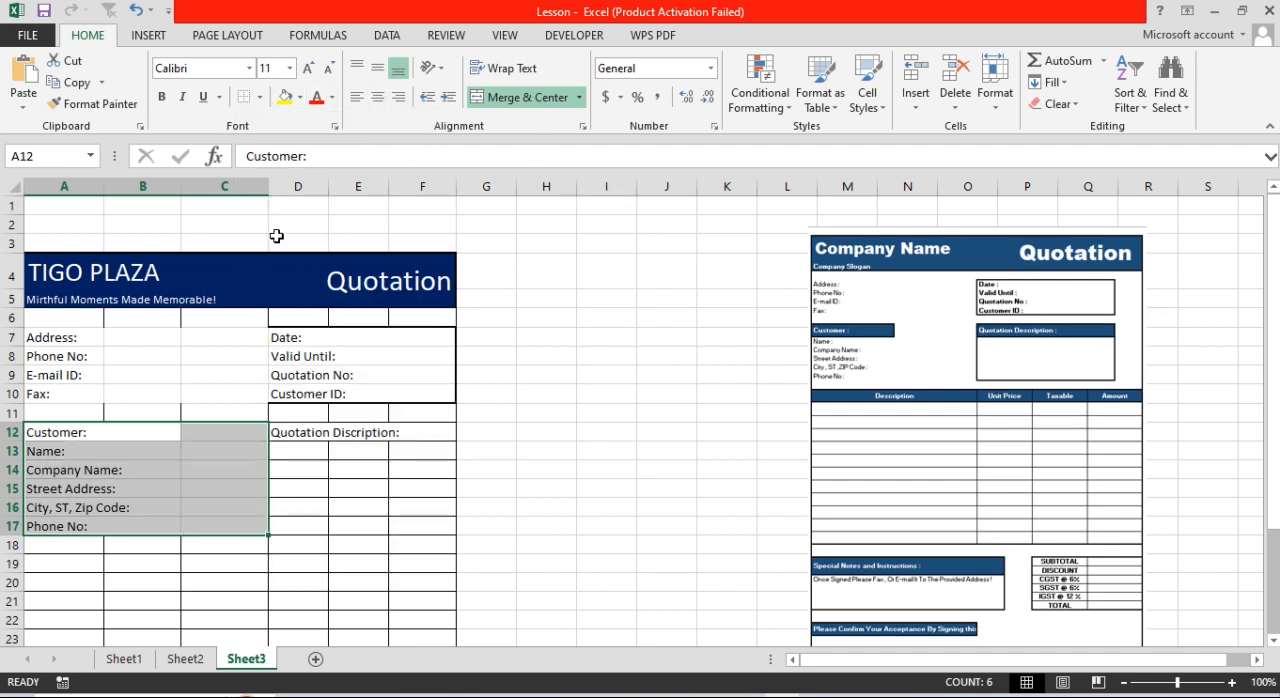
Step: Remove the borders from the blank row A6:F6 beneath the title banner
{"action": "left_click_drag", "start_coordinate": [380, 533], "coordinate": [395, 525]}
{"action": "left_click_drag", "start_coordinate": [40, 326], "coordinate": [414, 316]}
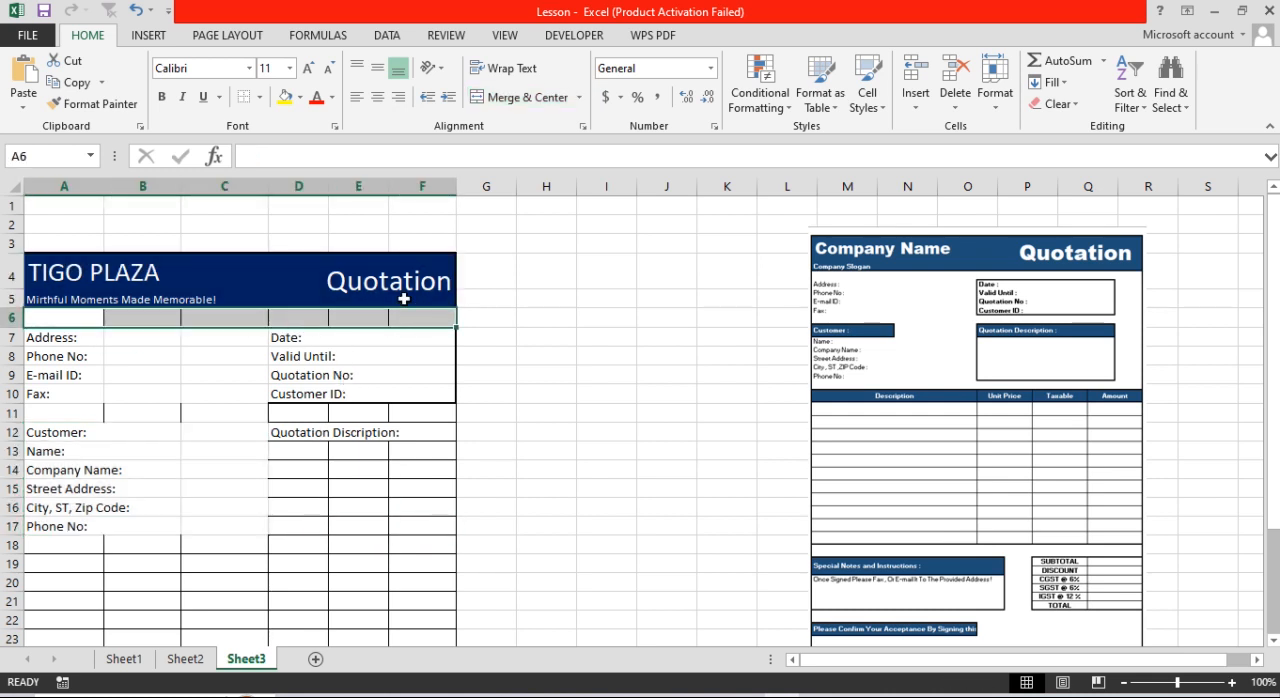
{"action": "left_click", "coordinate": [261, 97]}
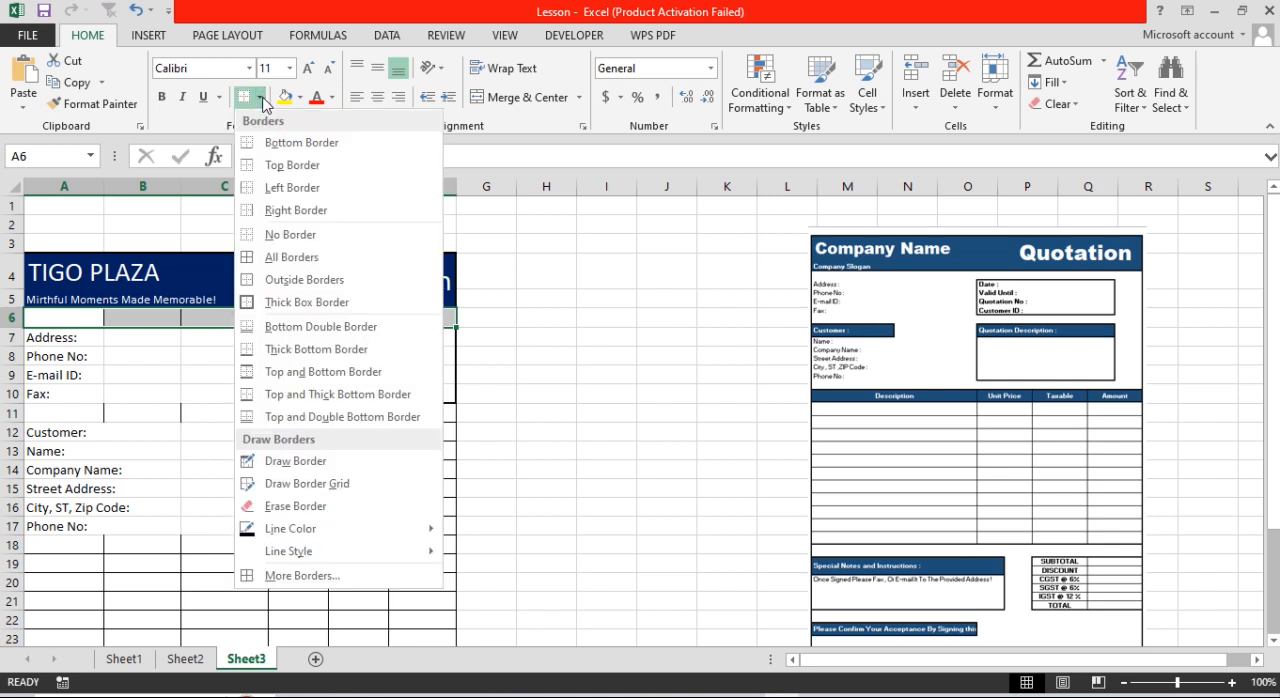
{"action": "left_click", "coordinate": [287, 236]}
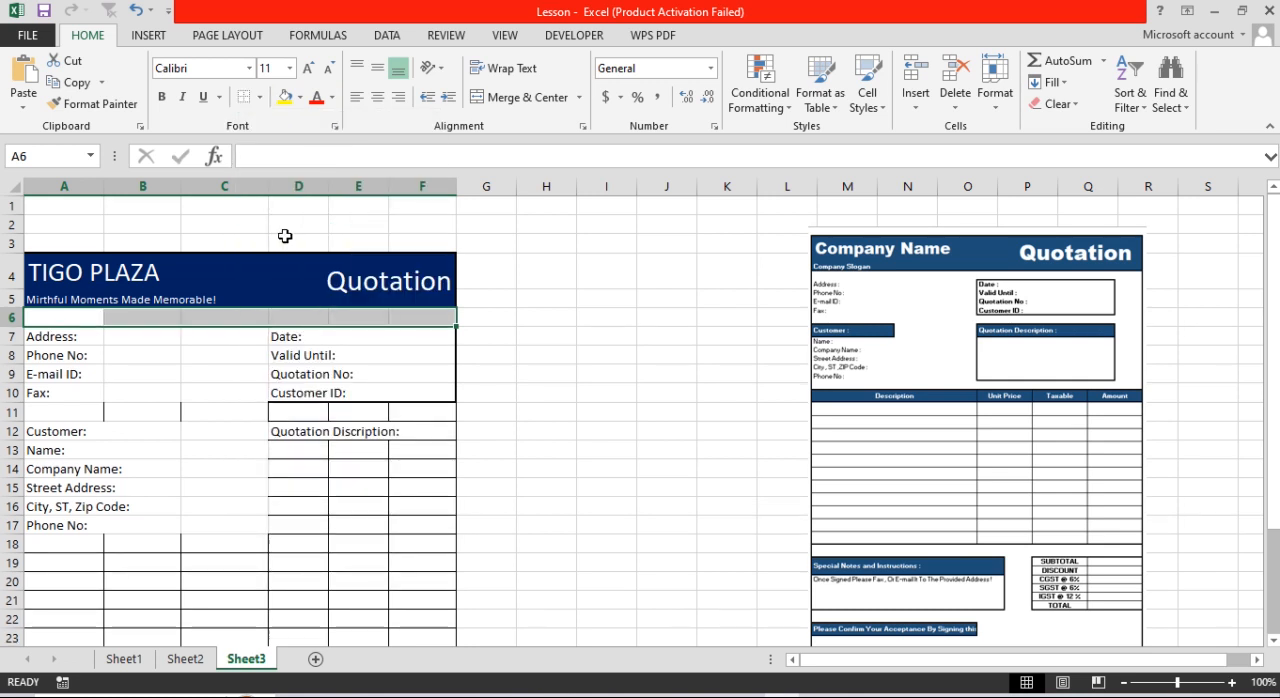
Step: Remove the borders from the blank row A11:F11 above the Customer heading
{"action": "left_click", "coordinate": [363, 374]}
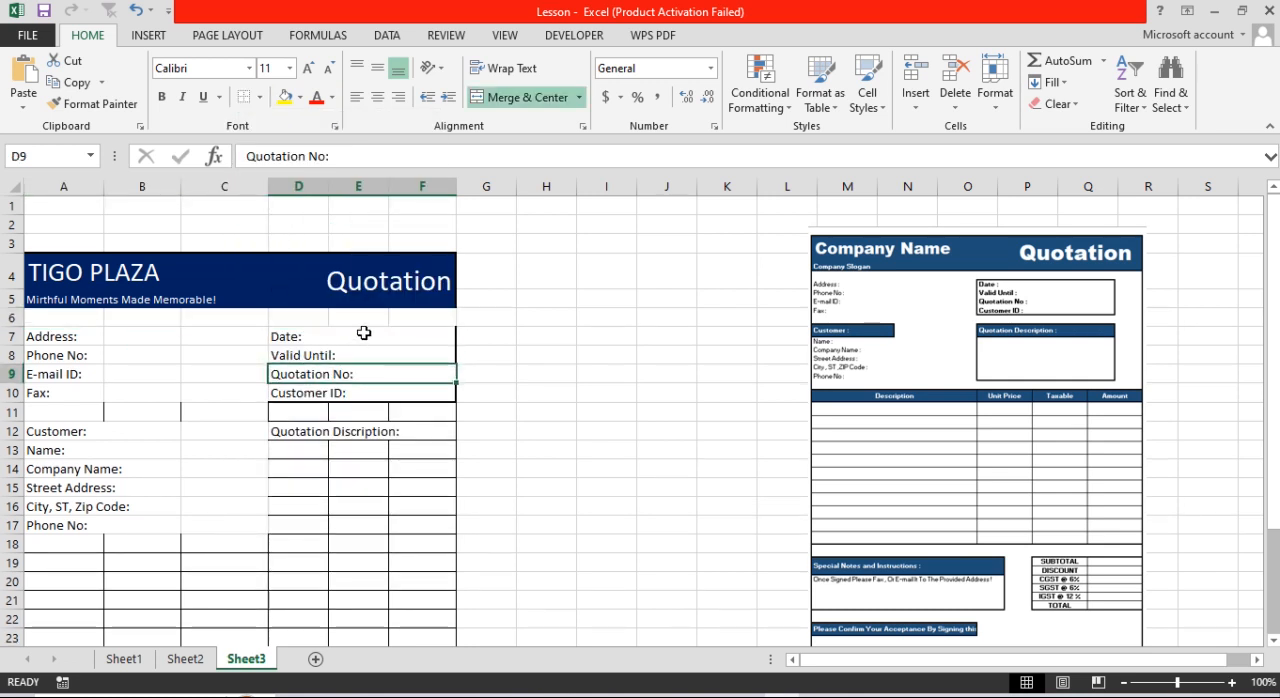
{"action": "left_click", "coordinate": [363, 333]}
{"action": "left_click_drag", "start_coordinate": [363, 333], "coordinate": [368, 395]}
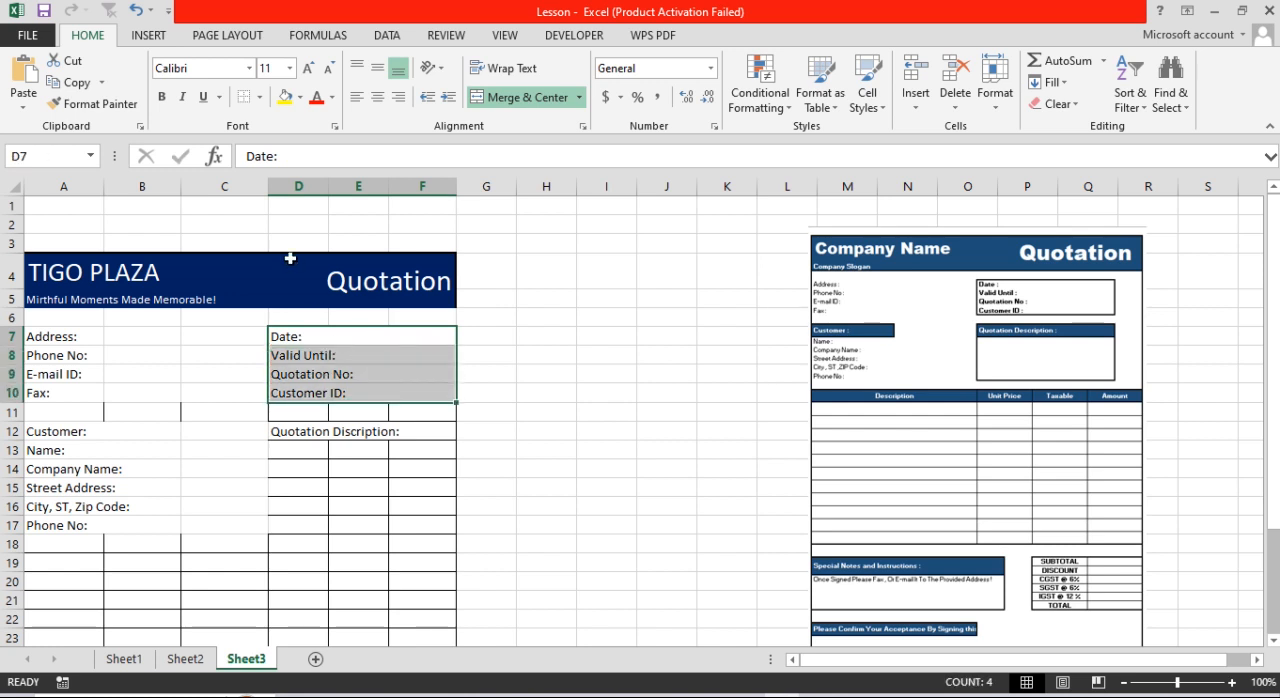
{"action": "mouse_move", "coordinate": [72, 412]}
{"action": "left_mouse_down"}
{"action": "mouse_move", "coordinate": [490, 412]}
{"action": "mouse_move", "coordinate": [75, 410]}
{"action": "left_mouse_up"}
{"action": "left_click", "coordinate": [244, 97]}
{"action": "left_click", "coordinate": [283, 447]}
Step: Reapply a thick box border around the quotation details block D7:F10
{"action": "left_click_drag", "start_coordinate": [339, 339], "coordinate": [349, 392]}
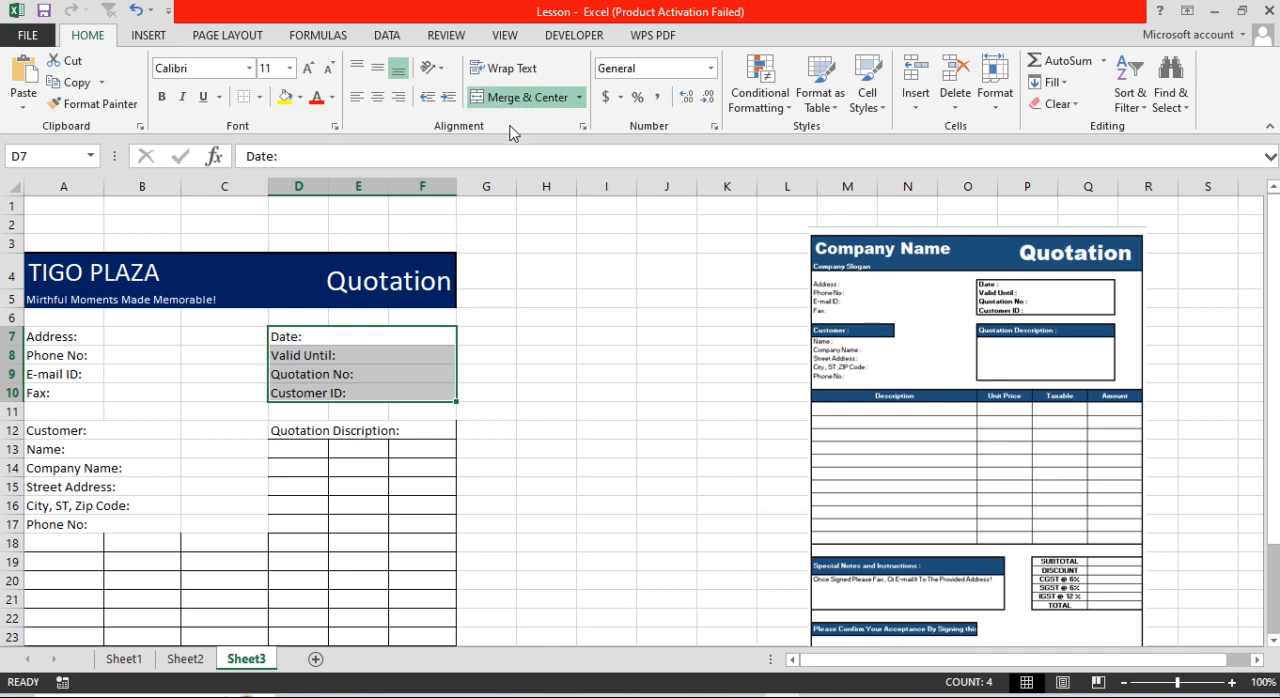
{"action": "left_click_drag", "start_coordinate": [312, 336], "coordinate": [360, 394]}
{"action": "left_click", "coordinate": [259, 97]}
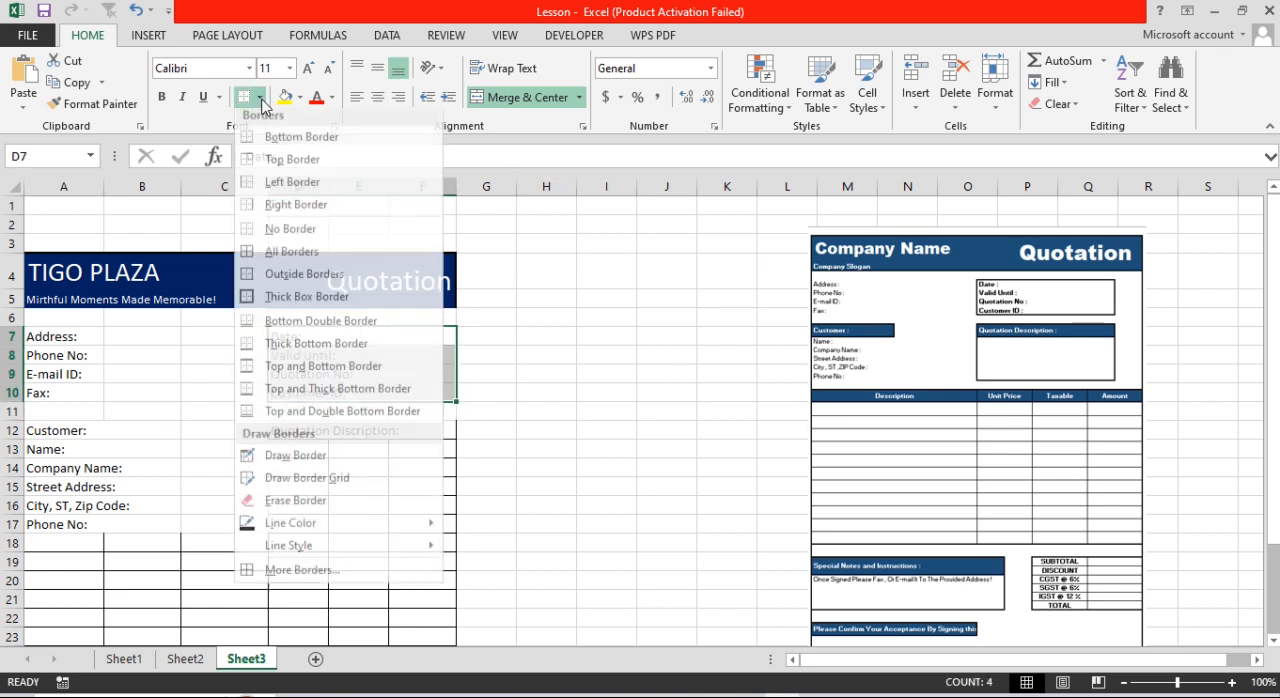
{"action": "left_click", "coordinate": [294, 304]}
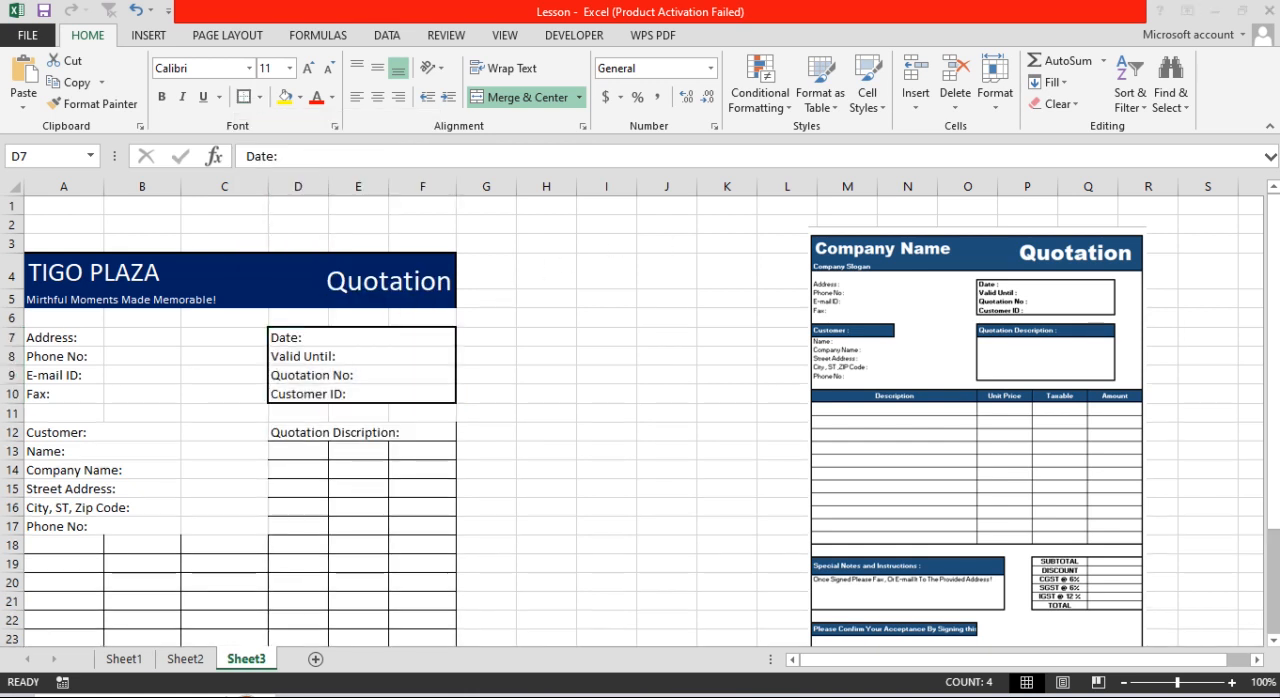
{"action": "left_click", "coordinate": [68, 328]}
{"action": "left_click_drag", "start_coordinate": [65, 332], "coordinate": [151, 395]}
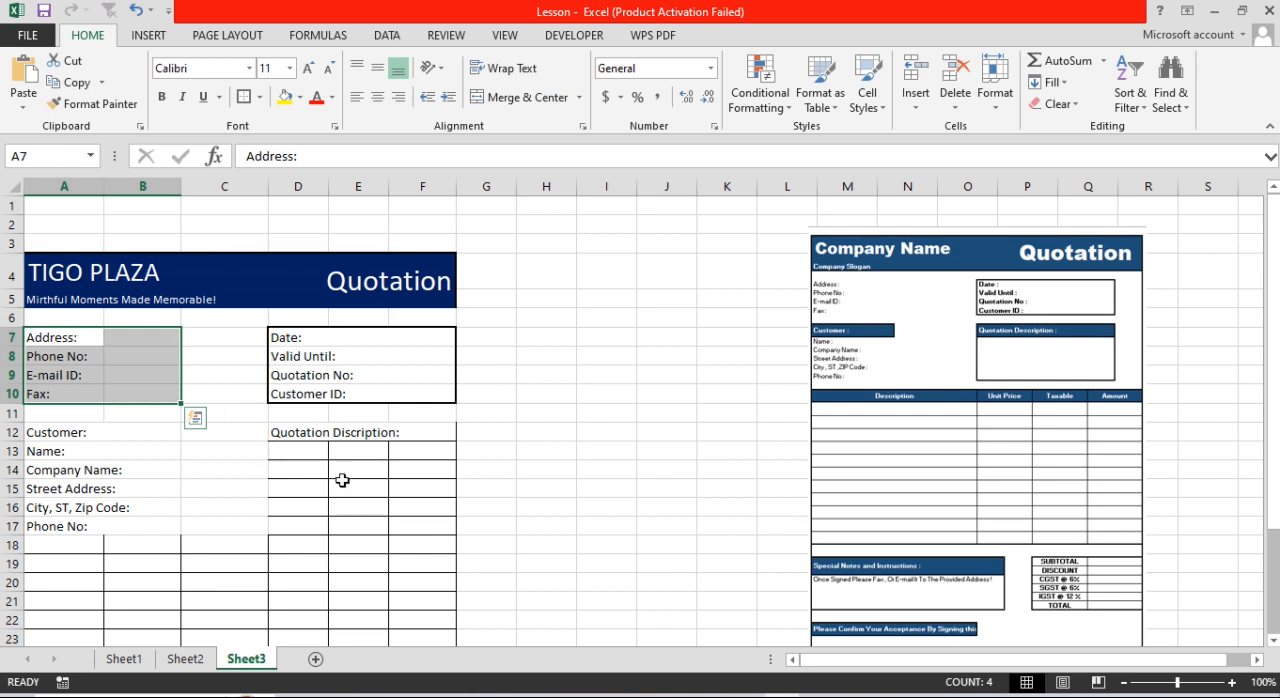
{"action": "left_click_drag", "start_coordinate": [86, 338], "coordinate": [197, 391]}
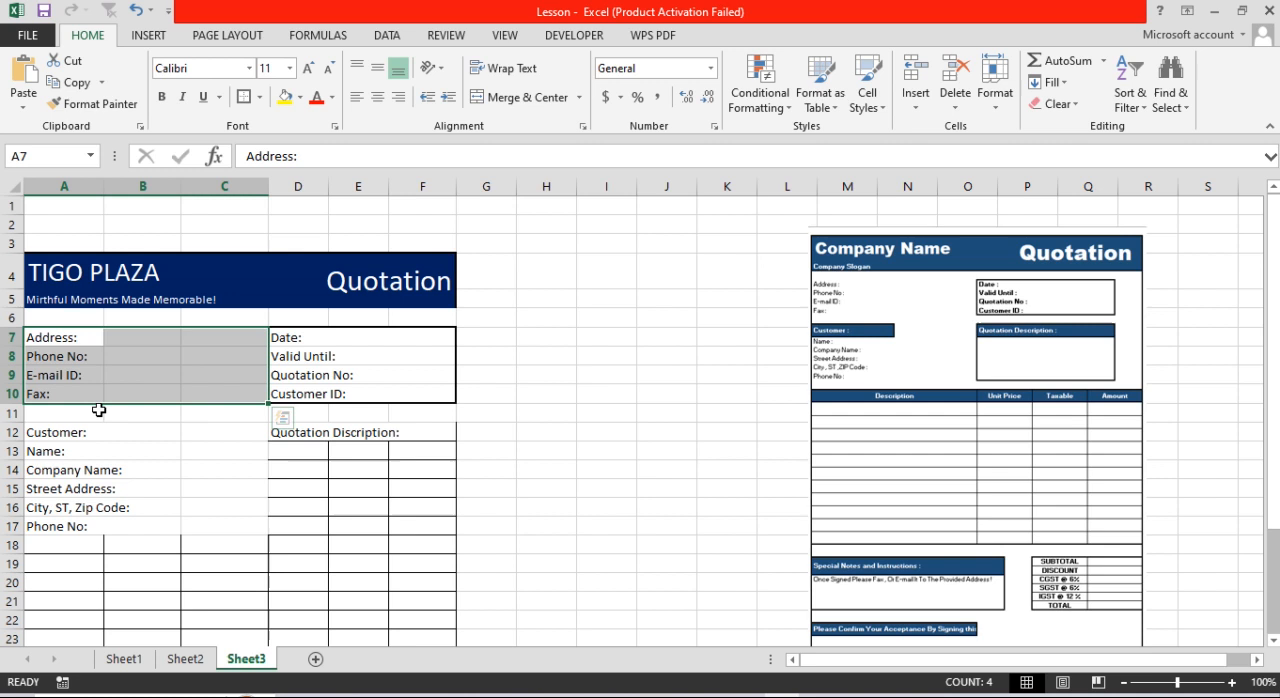
{"action": "left_click", "coordinate": [261, 97]}
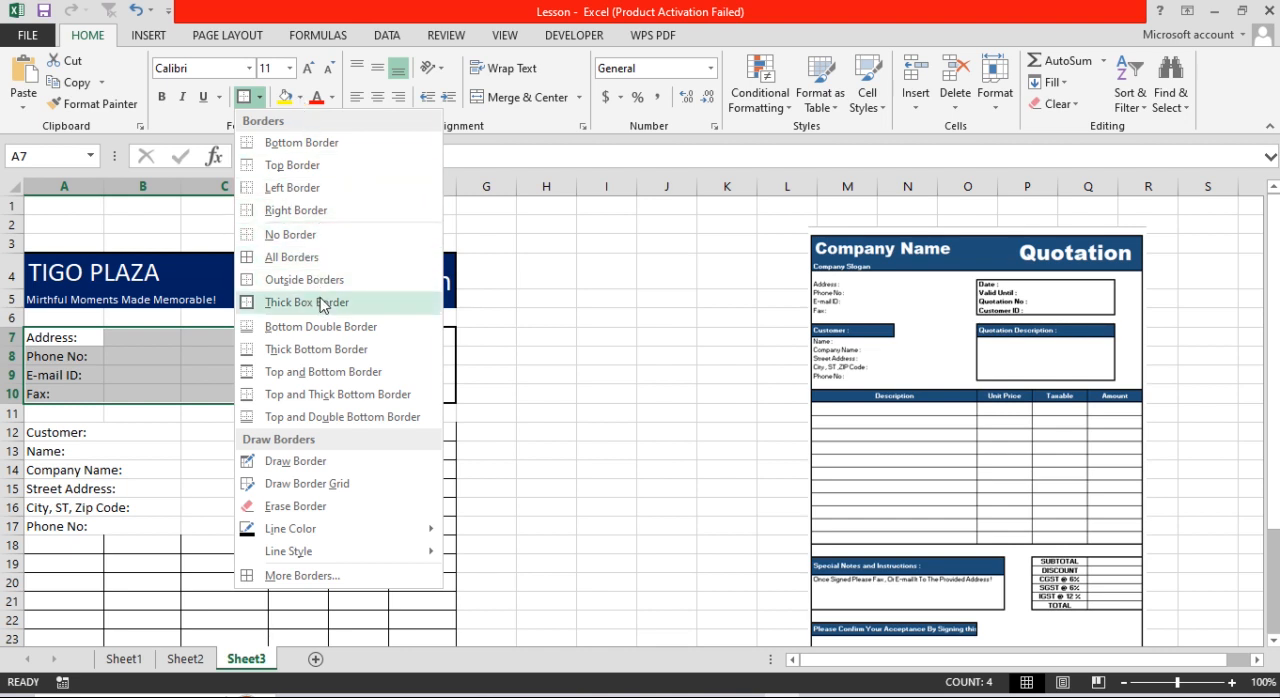
{"action": "left_click", "coordinate": [152, 486]}
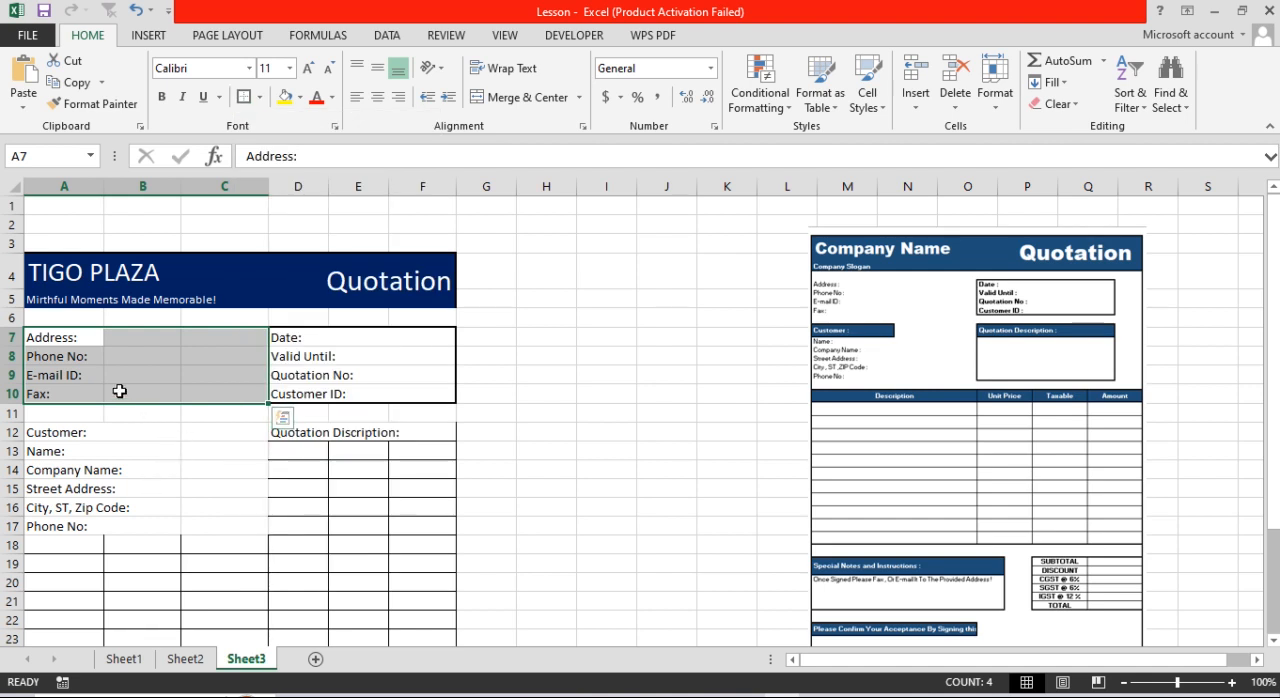
Step: Select the merged "Customer:" heading cell in A12 for formatting
{"action": "left_click", "coordinate": [128, 430]}
{"action": "left_click_drag", "start_coordinate": [100, 433], "coordinate": [113, 521]}
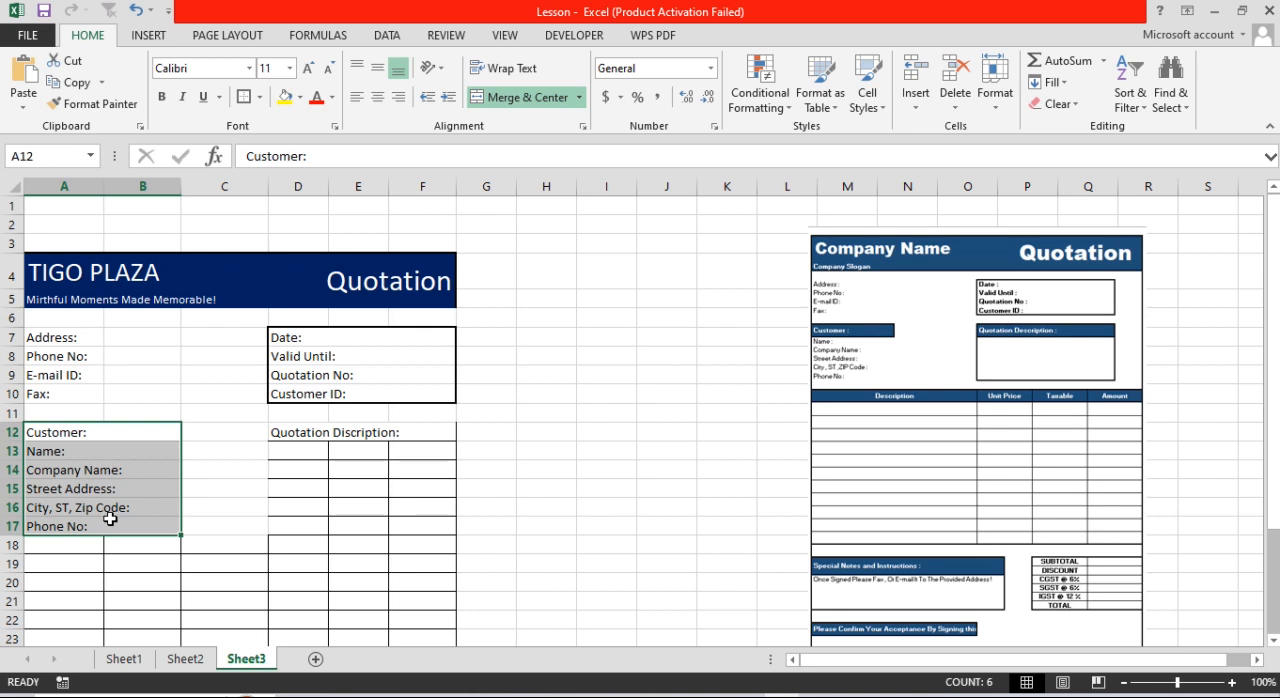
{"action": "left_click", "coordinate": [75, 432]}
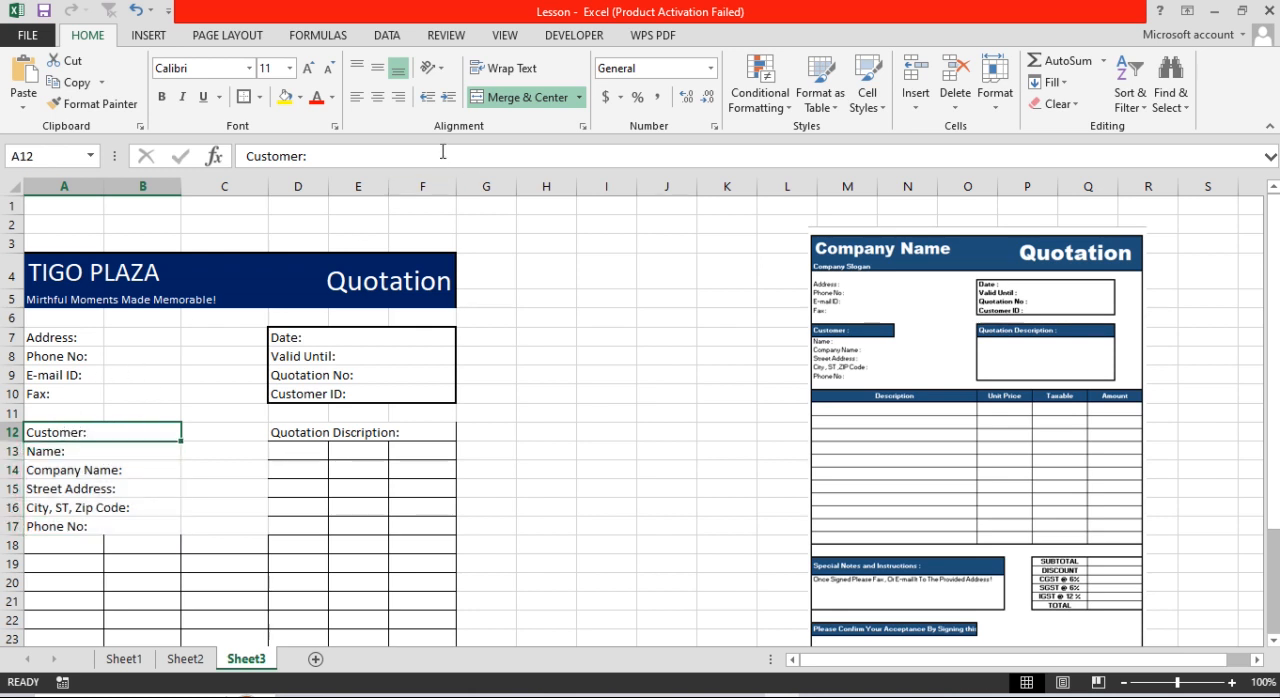